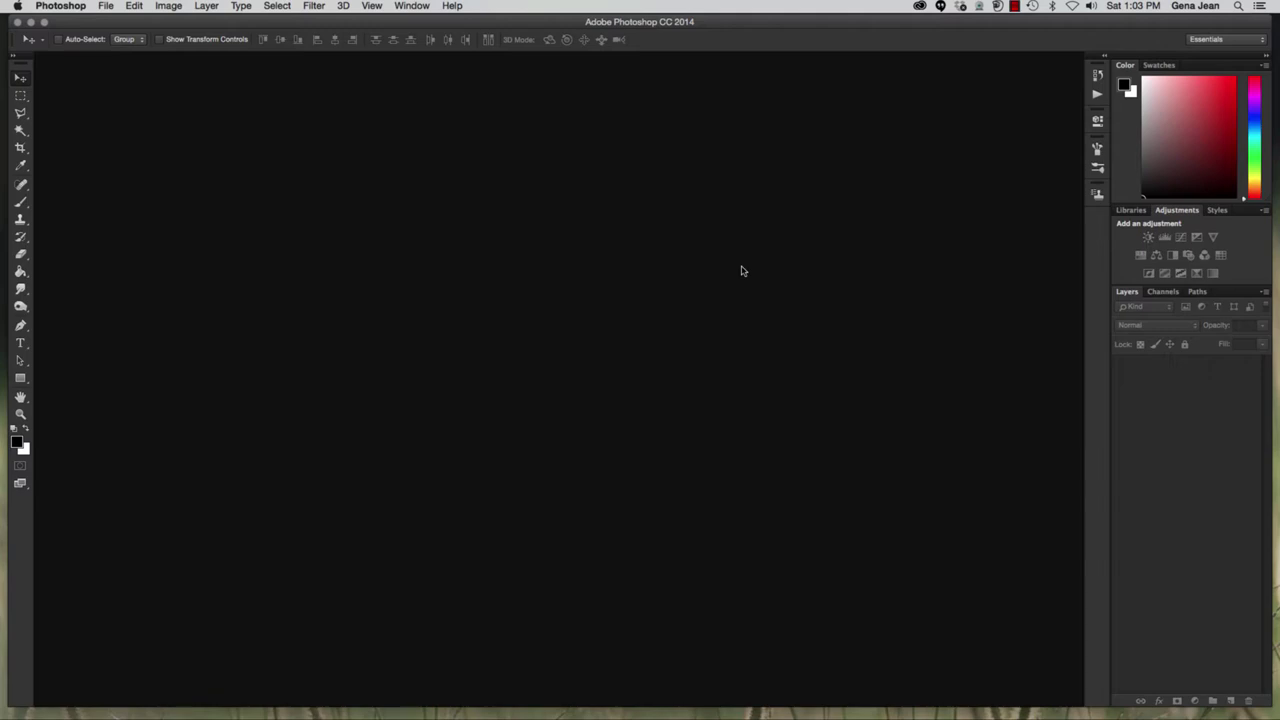
Switch to Bridge, open forest.jpg from the Chapter8 folder, and swap the foreground and background colors.
{"action": "left_click", "coordinate": [106, 6]}
{"action": "left_click", "coordinate": [114, 47]}
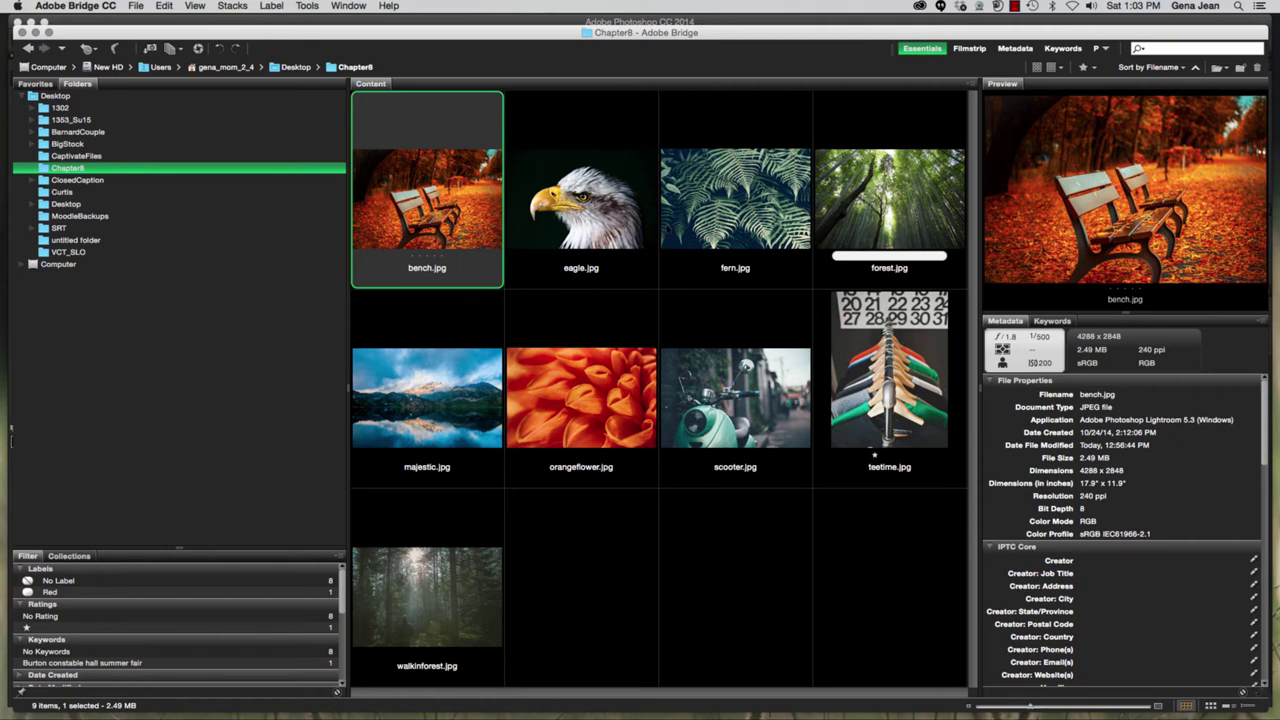
{"action": "left_click", "coordinate": [893, 214]}
{"action": "double_click", "coordinate": [893, 214]}
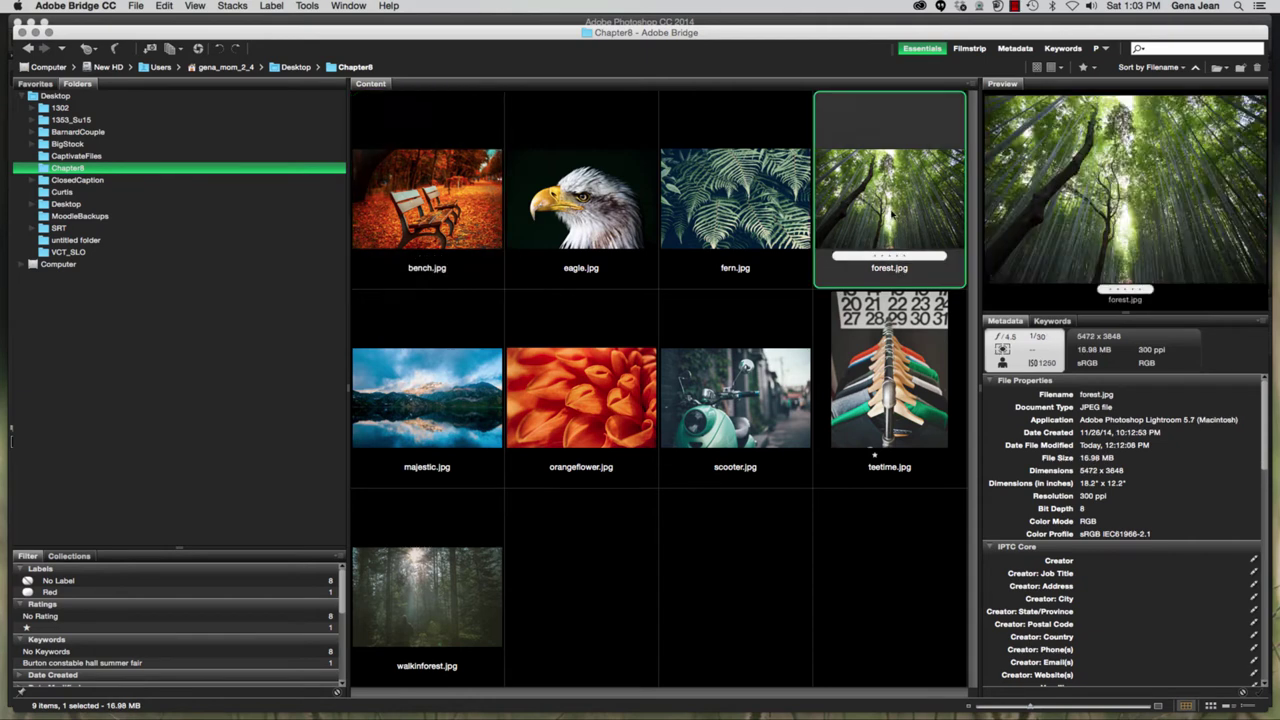
{"action": "key", "text": "x"}
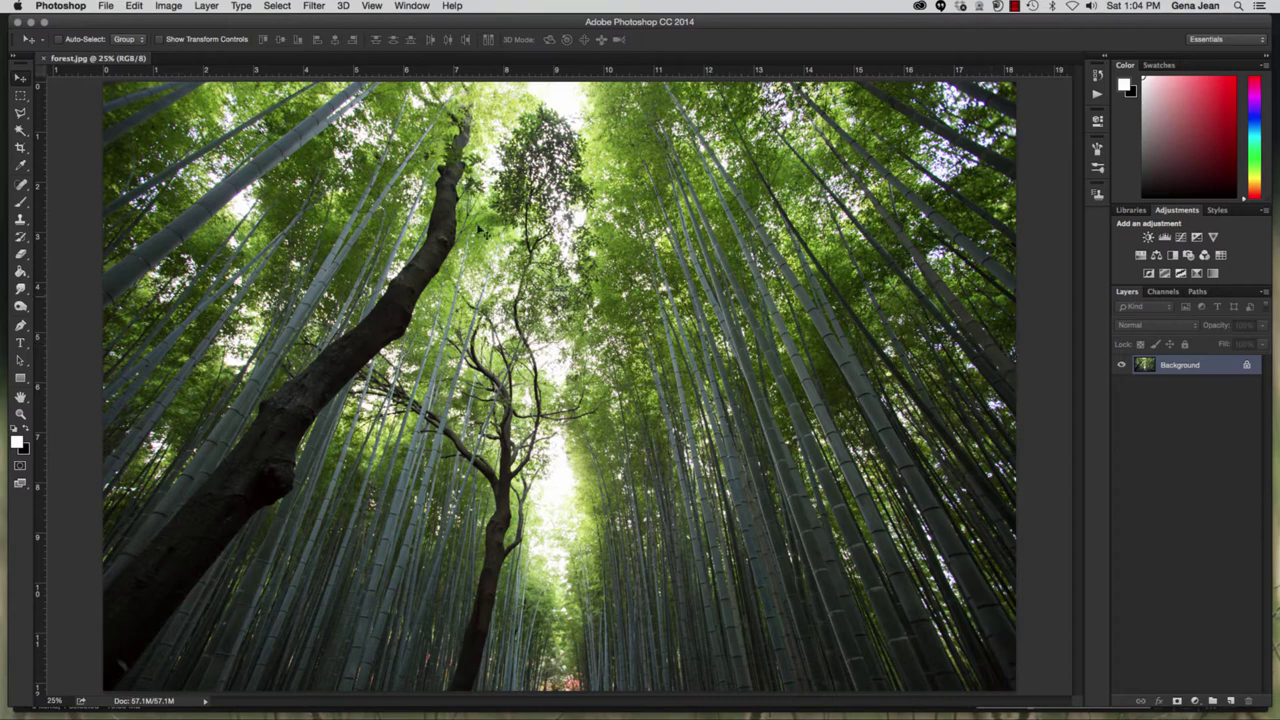
Try the Desaturate adjustment on the forest photo, and undo it.
{"action": "left_click", "coordinate": [167, 6]}
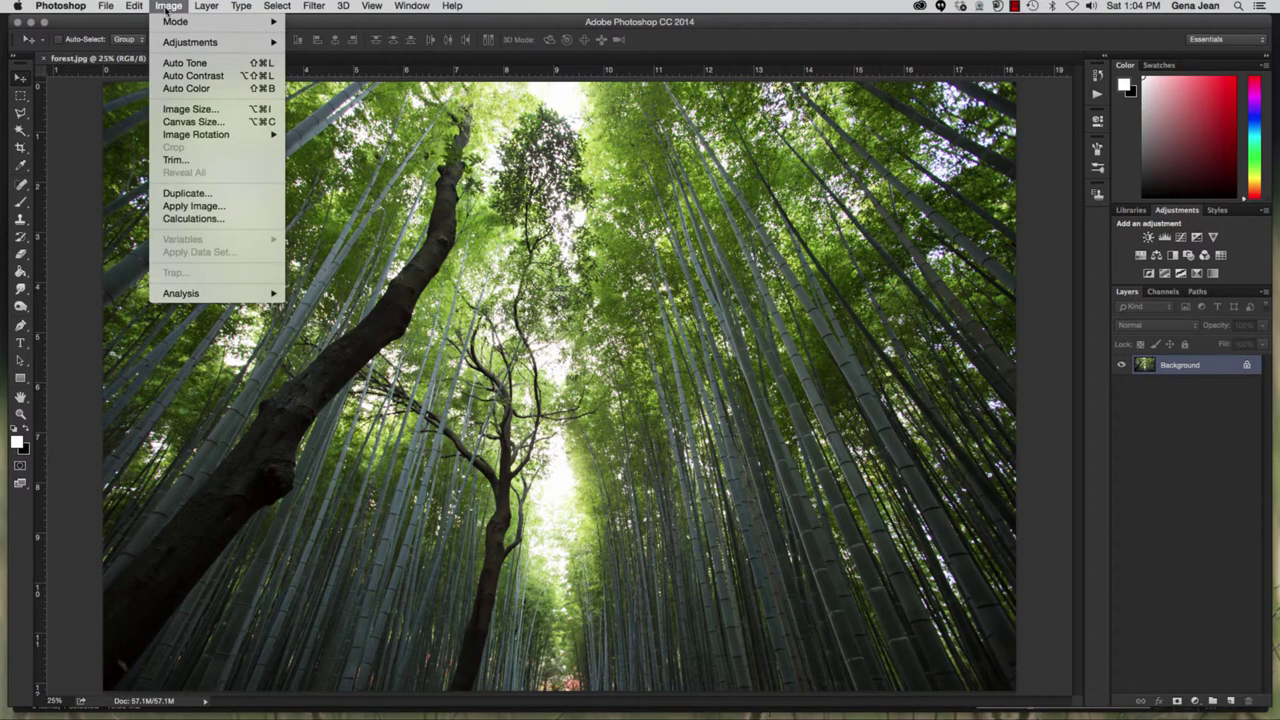
{"action": "mouse_move", "coordinate": [170, 41]}
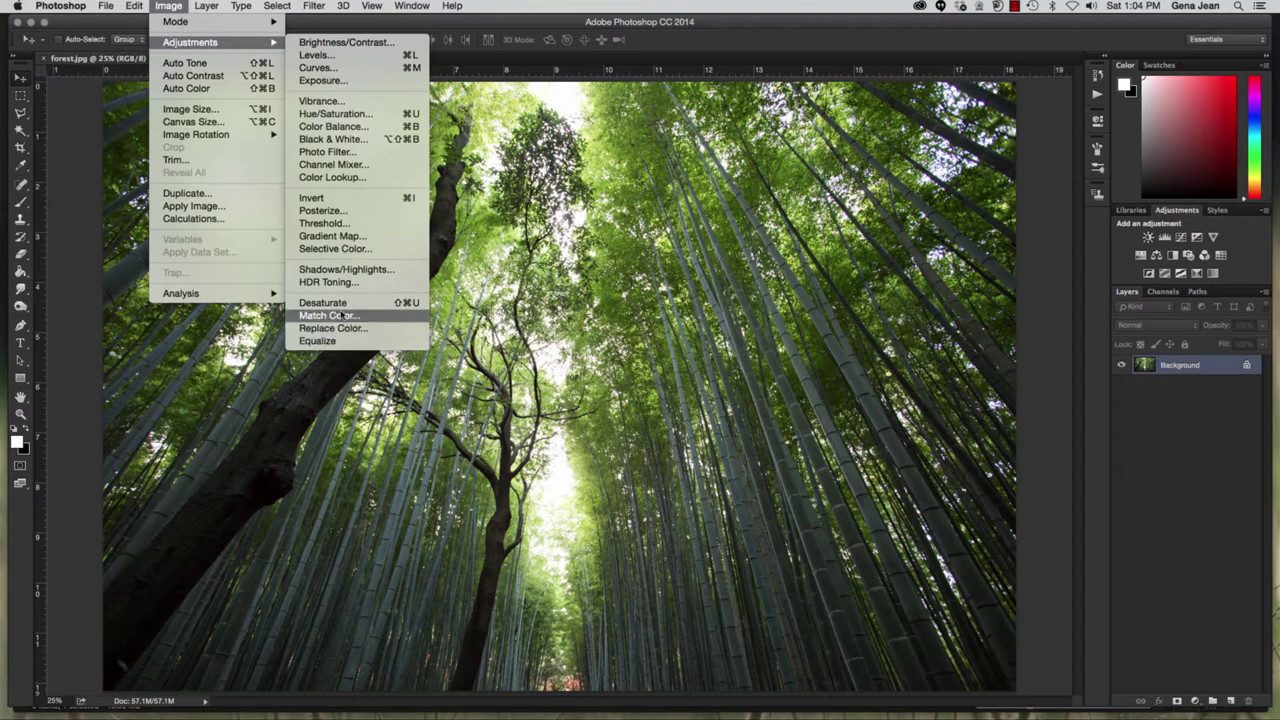
{"action": "left_click", "coordinate": [342, 304]}
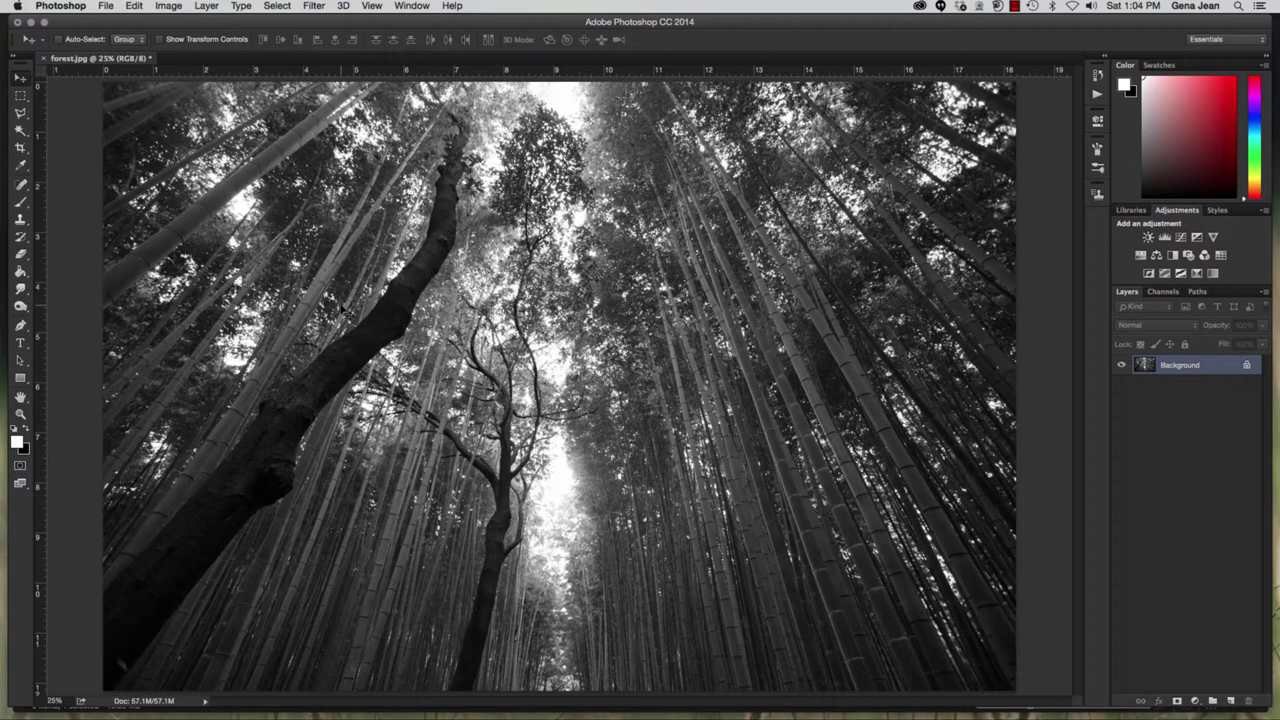
{"action": "key", "text": "super+z"}
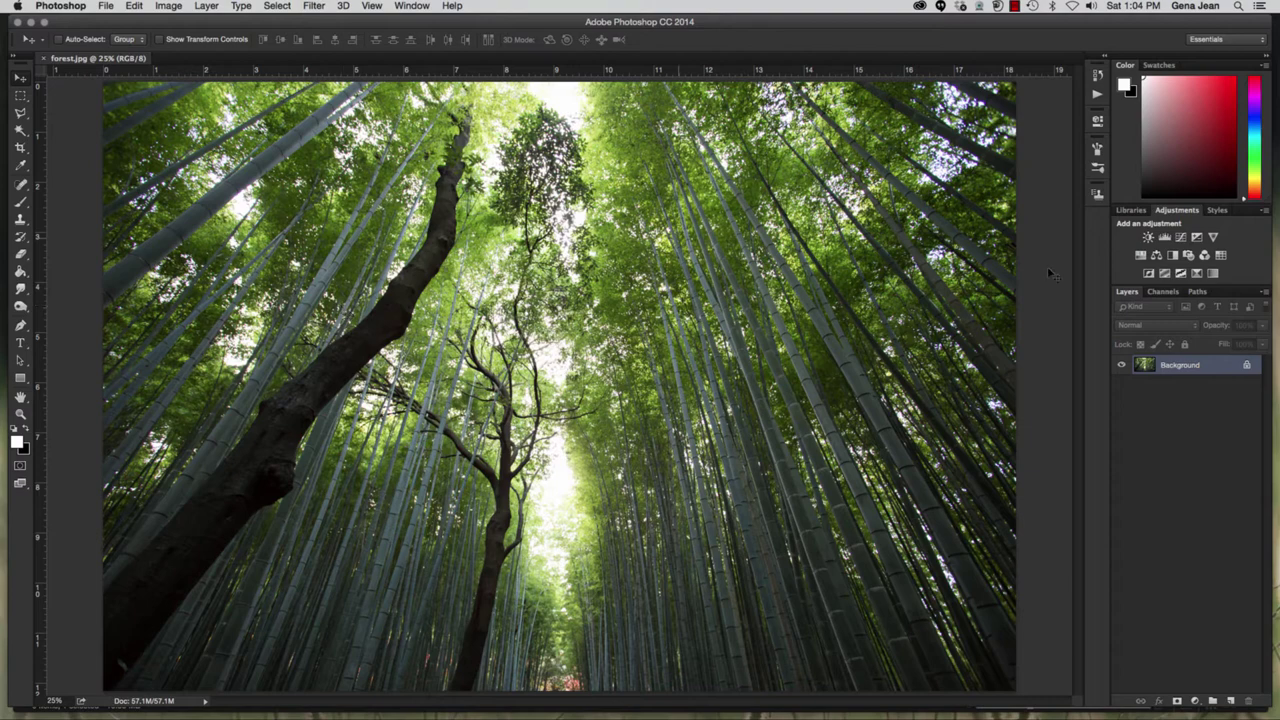
Examine the forest photo's individual color channels by toggling the visibility of Red, Green and Blue.
{"action": "left_click", "coordinate": [1163, 291]}
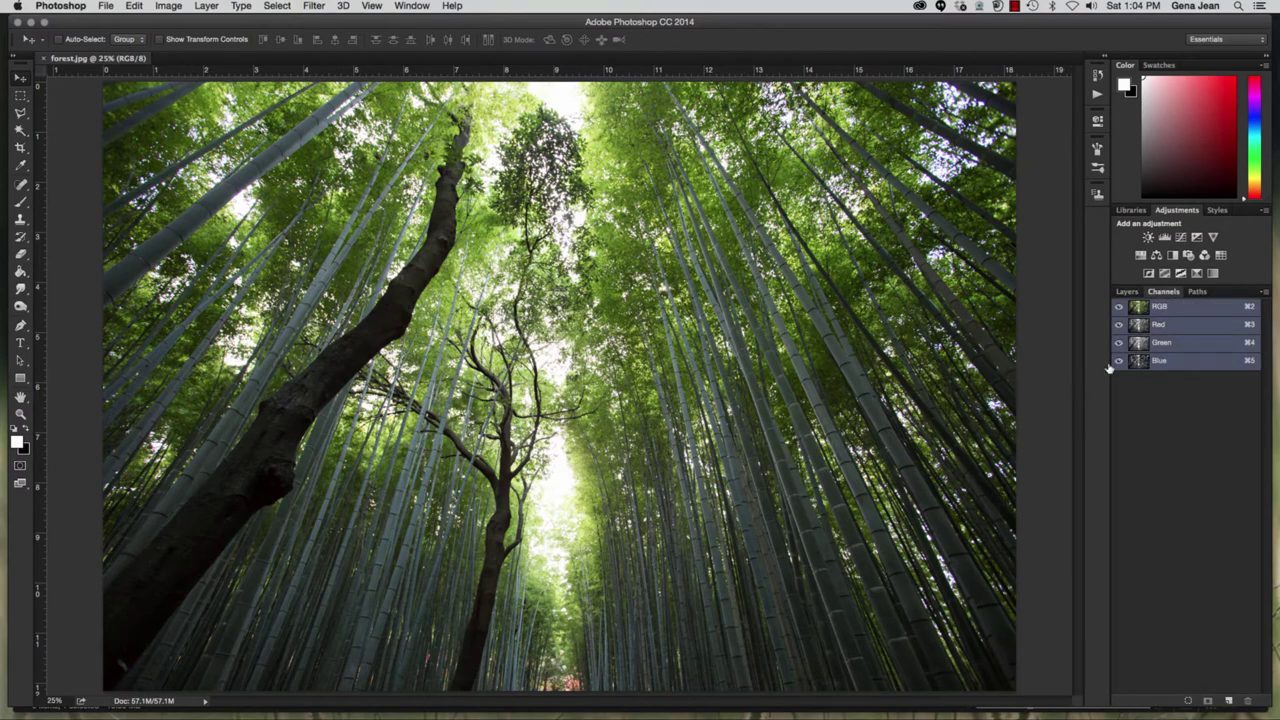
{"action": "left_click", "coordinate": [1119, 324]}
{"action": "left_click", "coordinate": [1120, 343]}
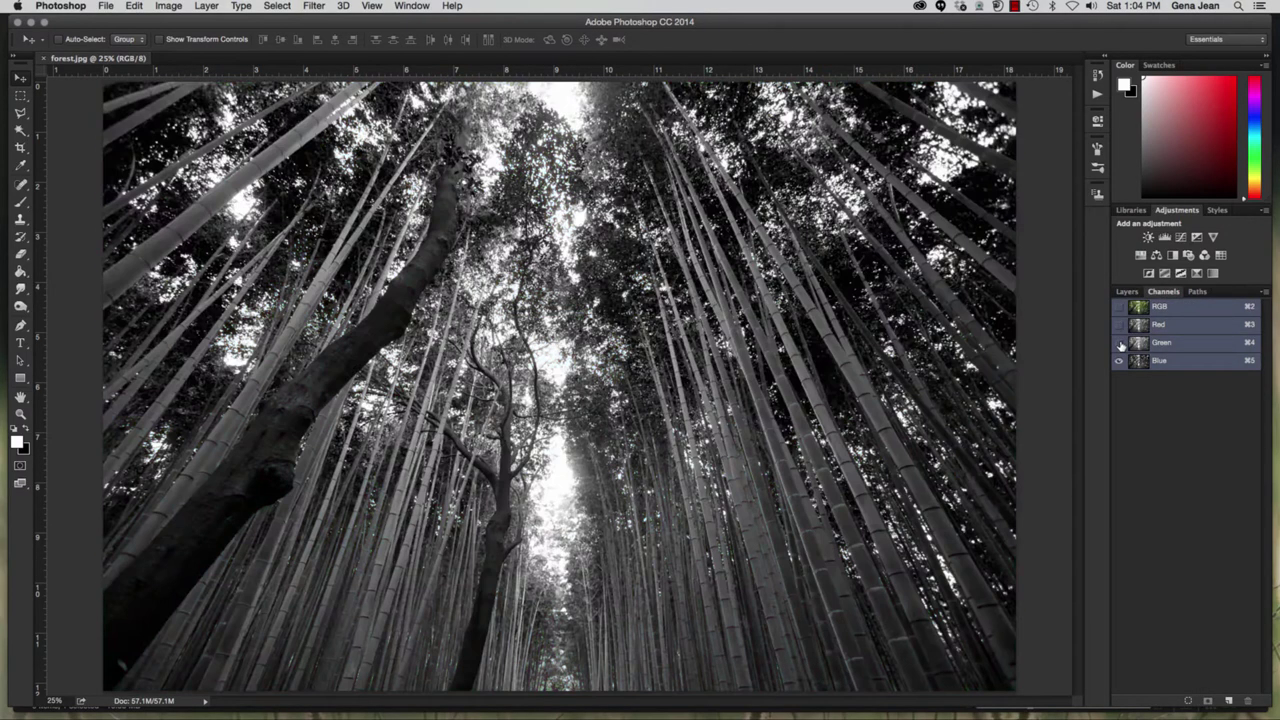
{"action": "left_click", "coordinate": [1119, 343]}
{"action": "left_click", "coordinate": [1119, 325]}
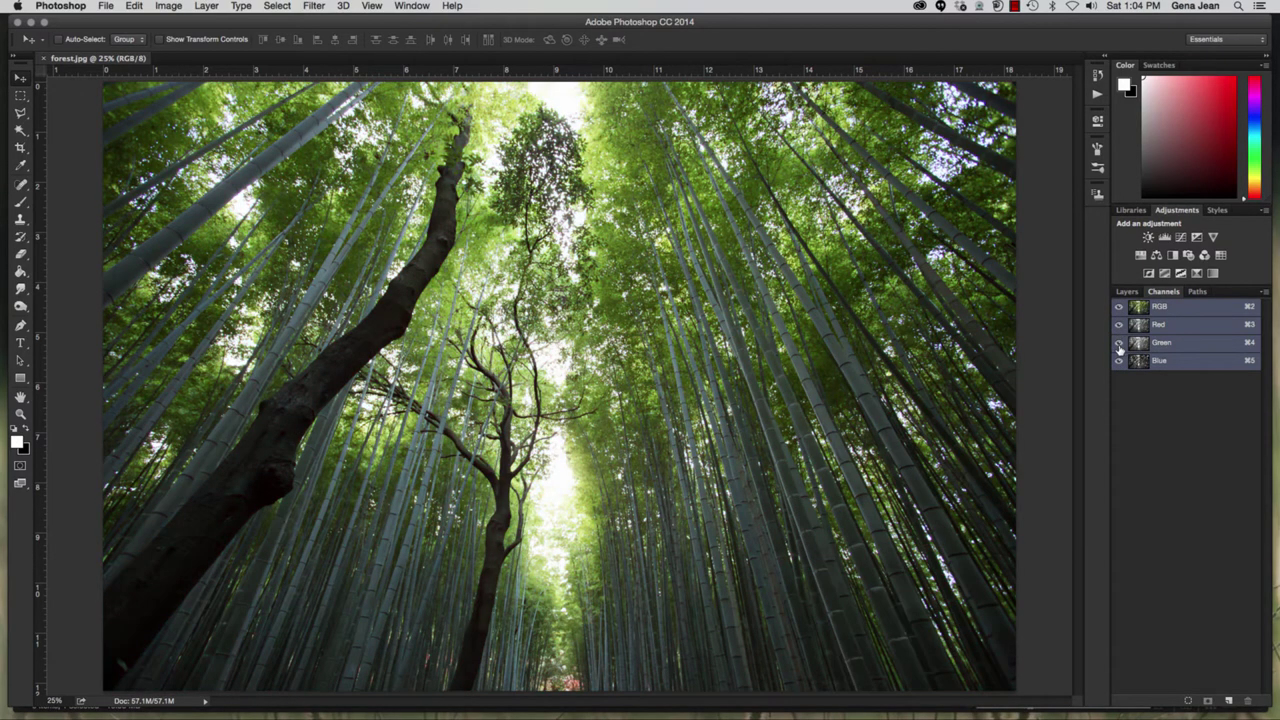
{"action": "left_click", "coordinate": [1119, 343]}
{"action": "left_click", "coordinate": [1119, 361]}
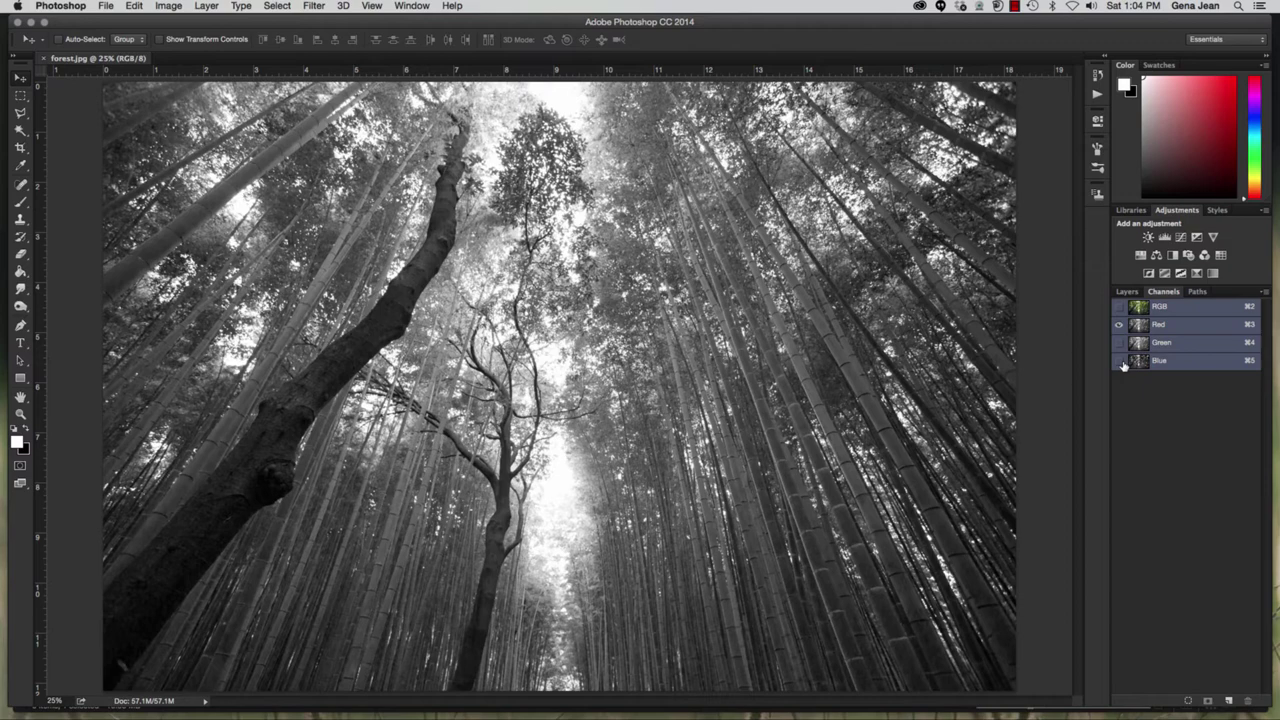
Try converting the image to Grayscale mode with the Green channel selected, discarding the color information, and undo the conversion.
{"action": "left_click", "coordinate": [1178, 345]}
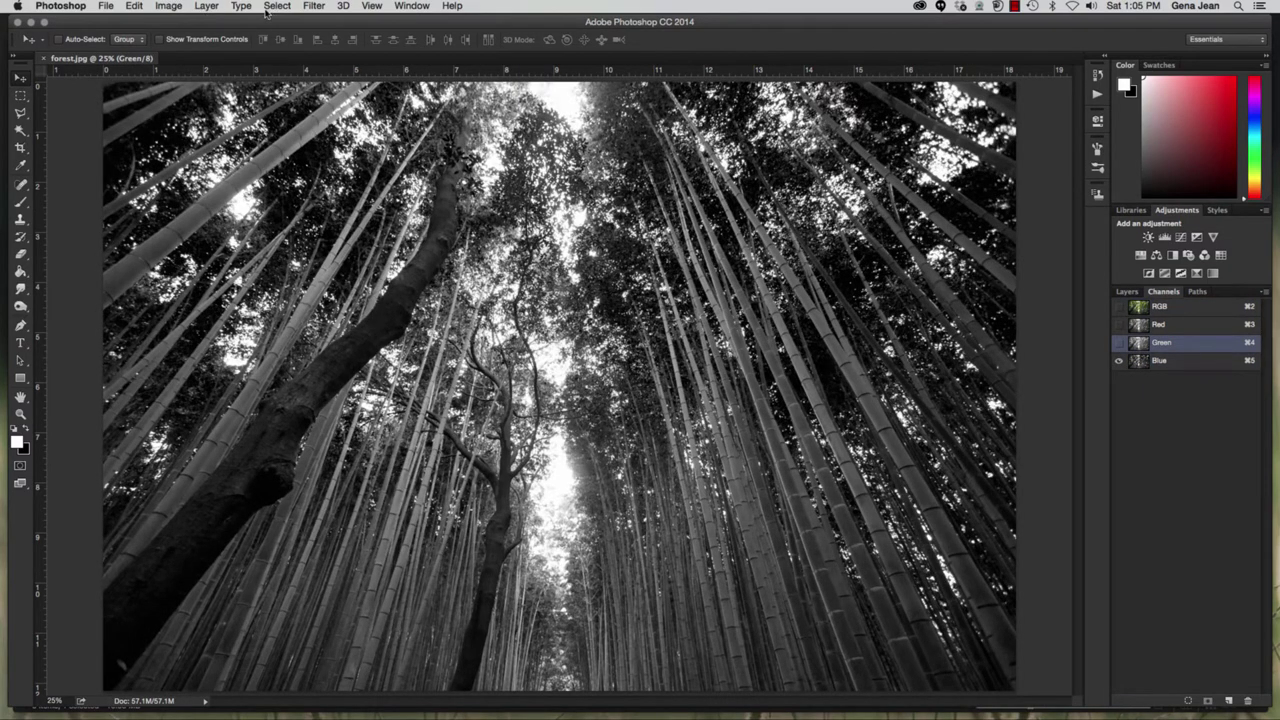
{"action": "left_click", "coordinate": [201, 9]}
{"action": "mouse_move", "coordinate": [169, 8]}
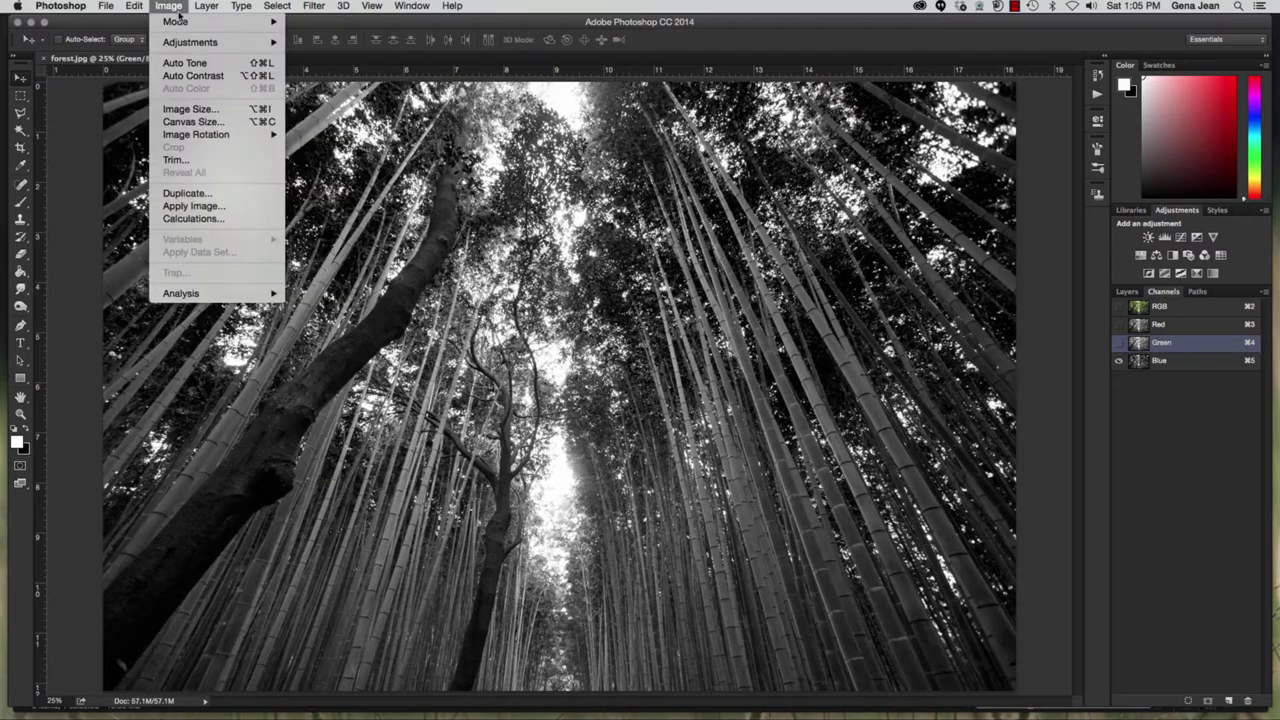
{"action": "left_click", "coordinate": [329, 40]}
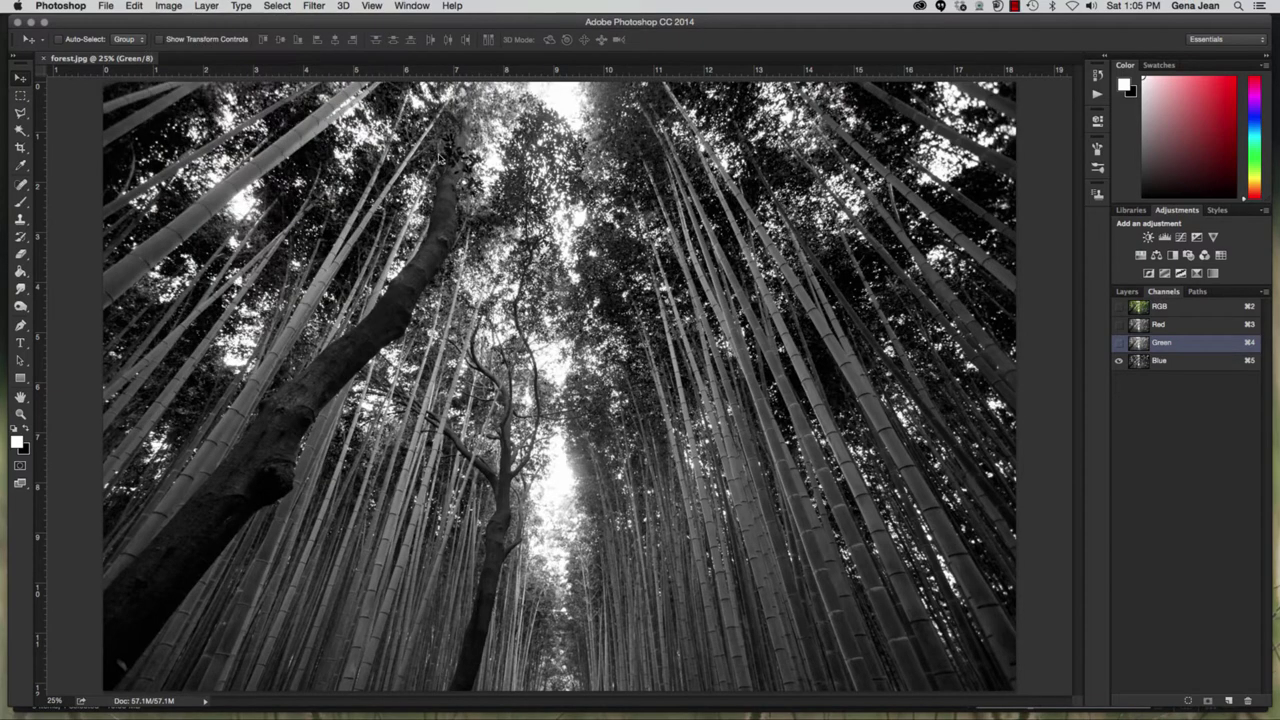
{"action": "left_click", "coordinate": [748, 253]}
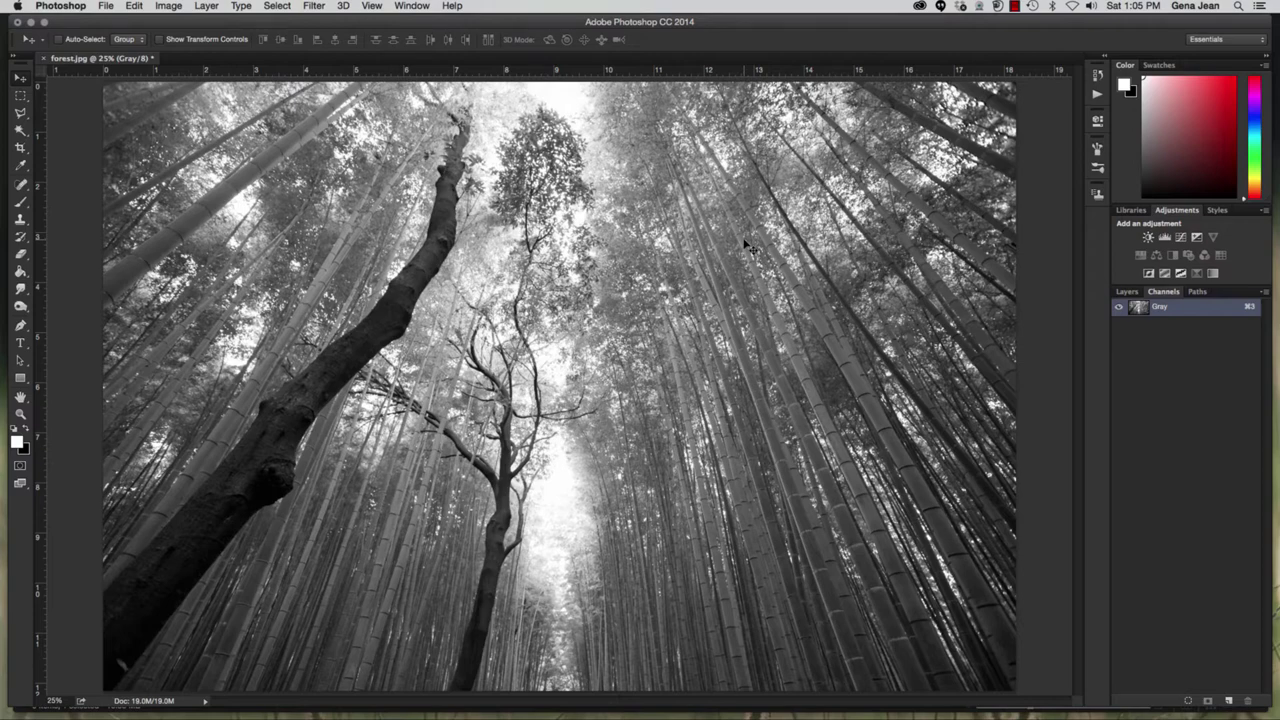
{"action": "key", "text": "super+z"}
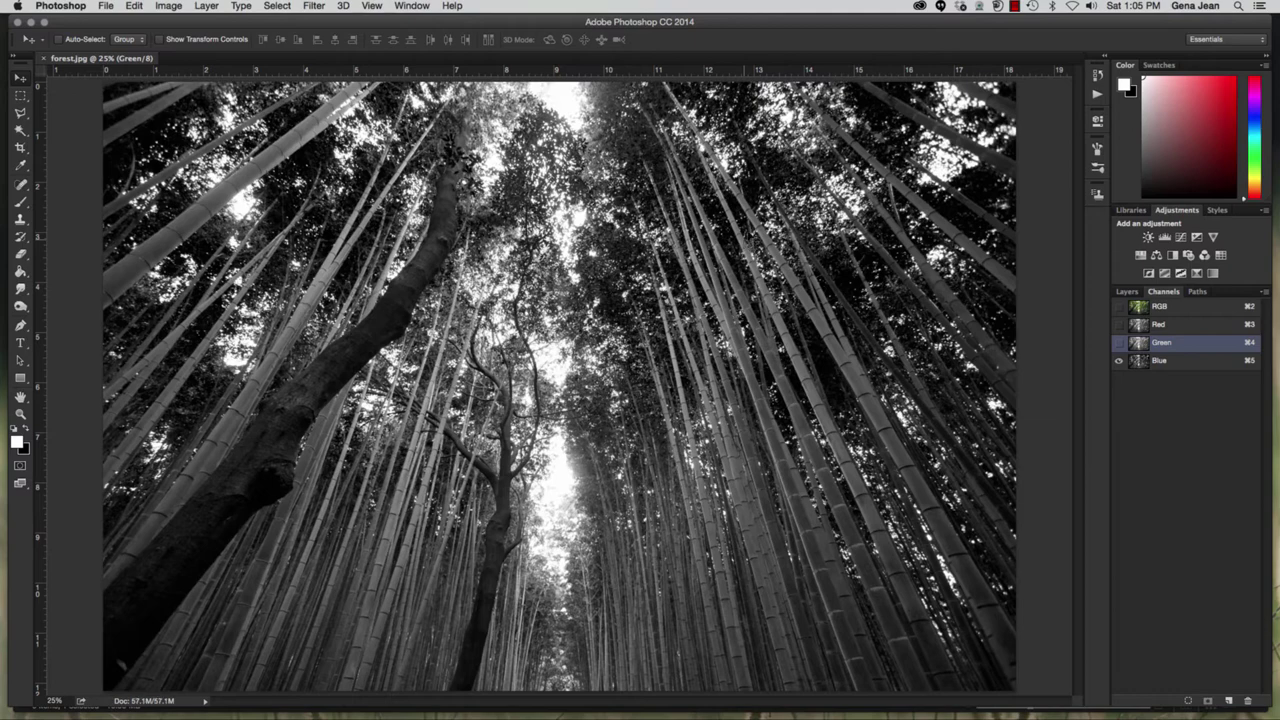
Make all the color channels visible again and duplicate the Background layer.
{"action": "left_click", "coordinate": [1119, 324]}
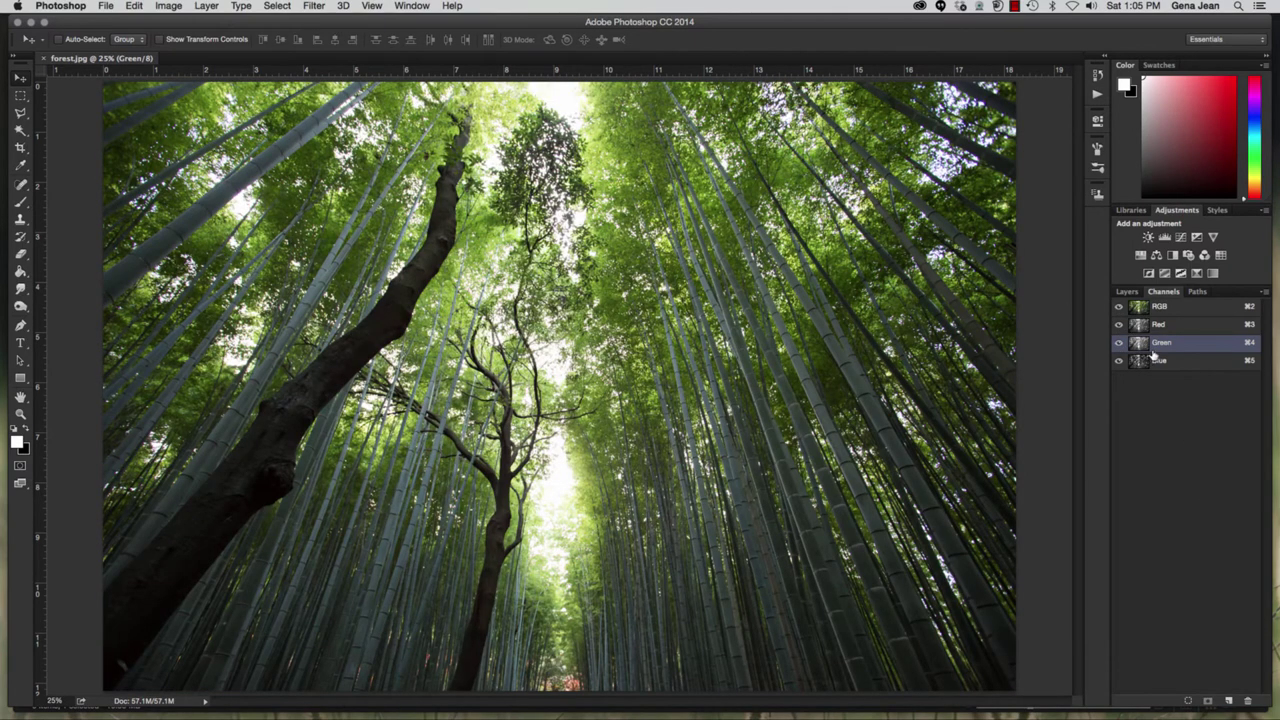
{"action": "left_click", "coordinate": [1127, 292]}
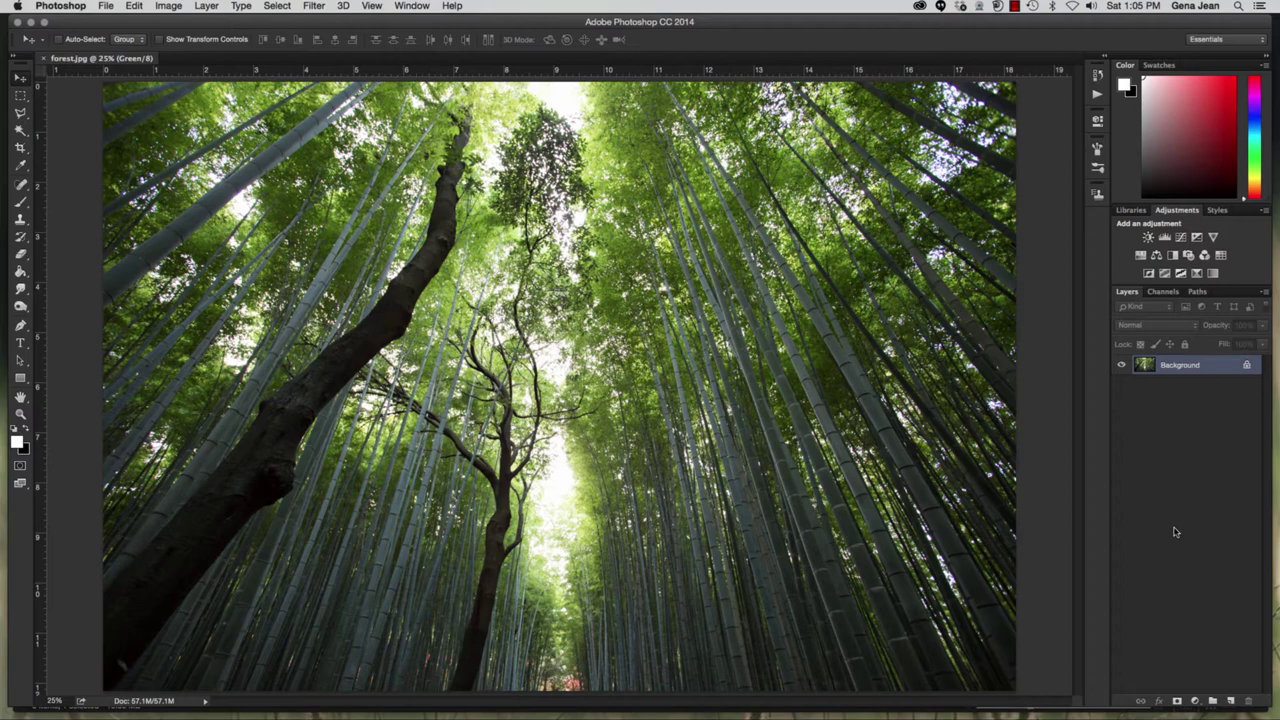
{"action": "key", "text": "super+j"}
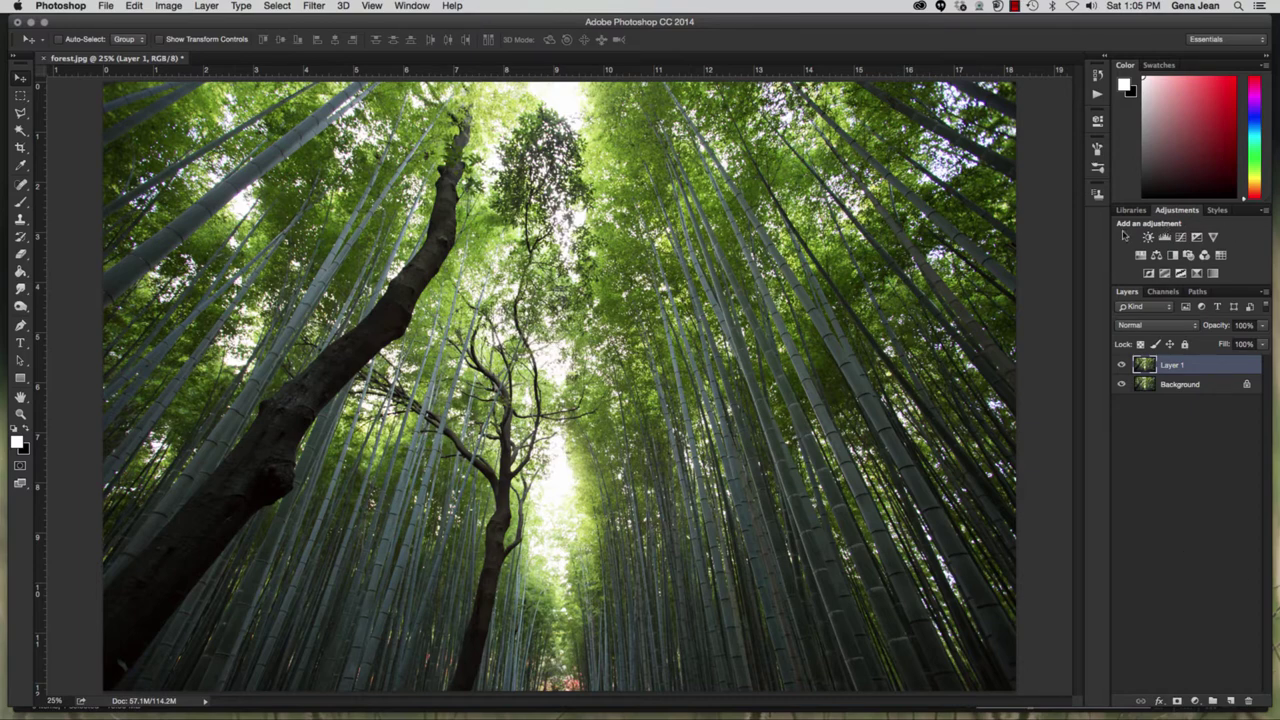
Add a Black & White adjustment layer above the duplicate, experiment with its color sliders, and apply the Auto mix.
{"action": "left_click", "coordinate": [1174, 257]}
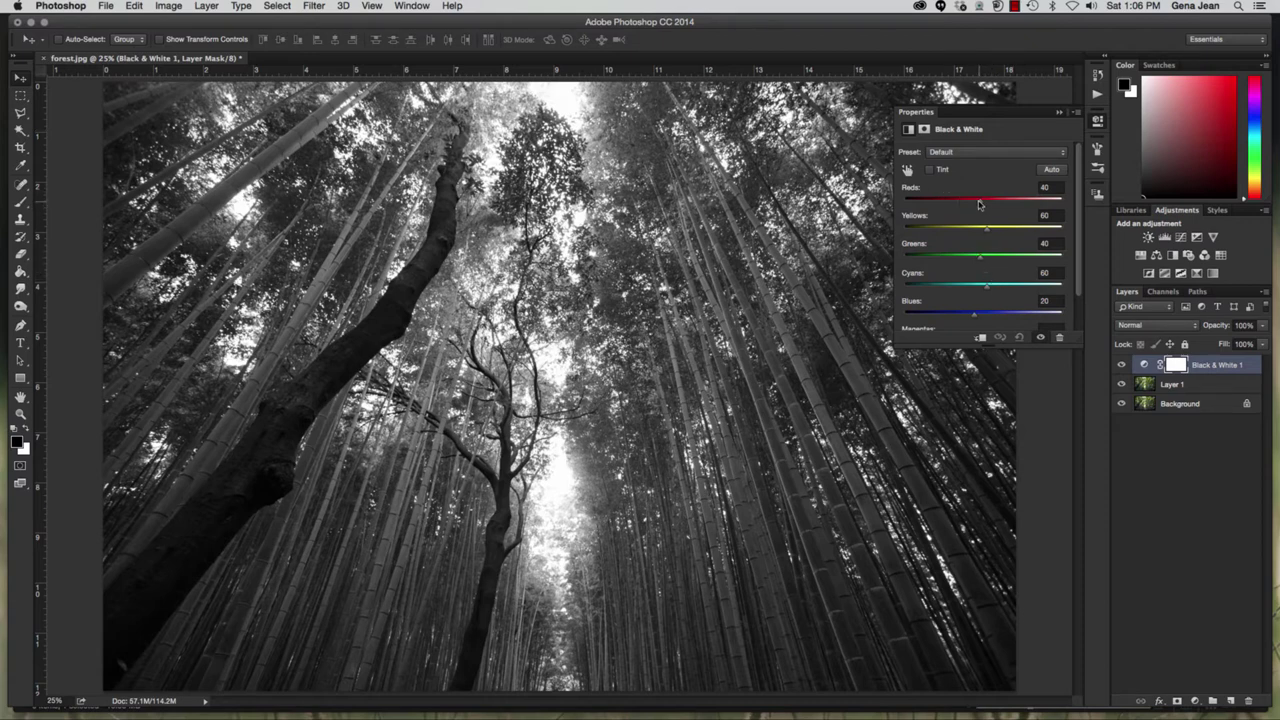
{"action": "left_click_drag", "start_coordinate": [979, 204], "coordinate": [964, 262]}
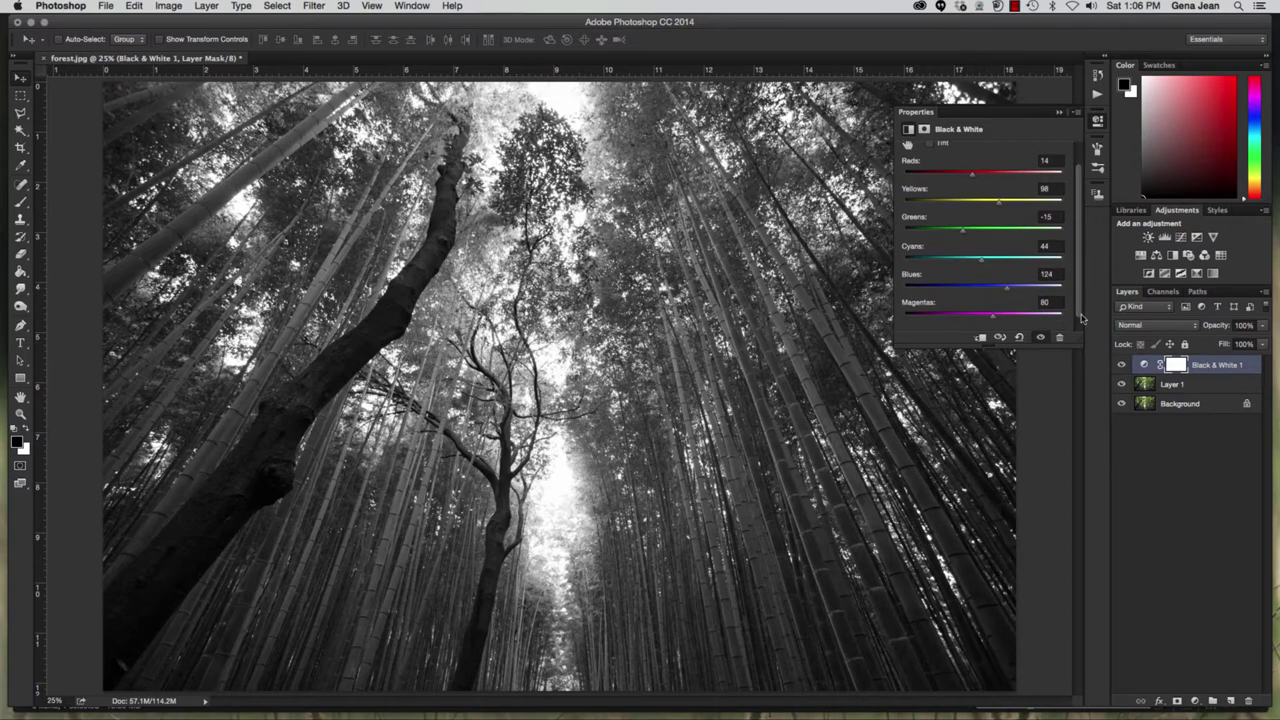
{"action": "left_click_drag", "start_coordinate": [990, 318], "coordinate": [987, 206]}
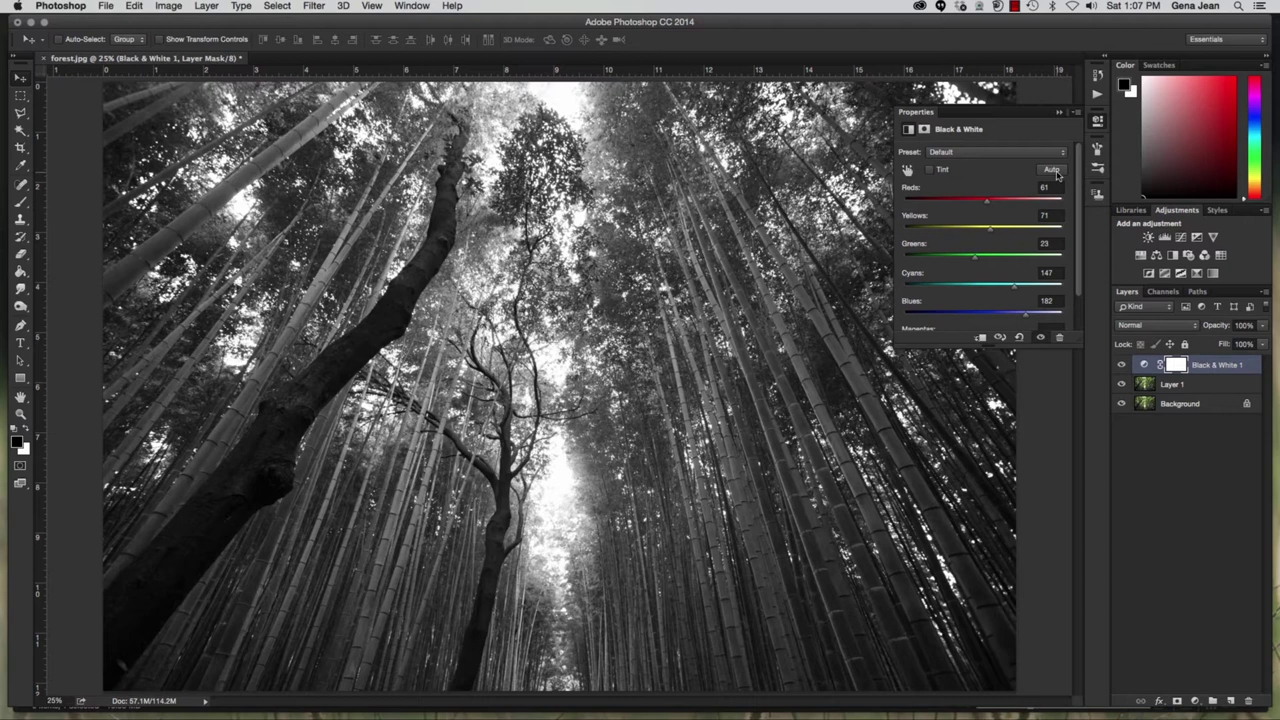
{"action": "left_click", "coordinate": [1052, 170]}
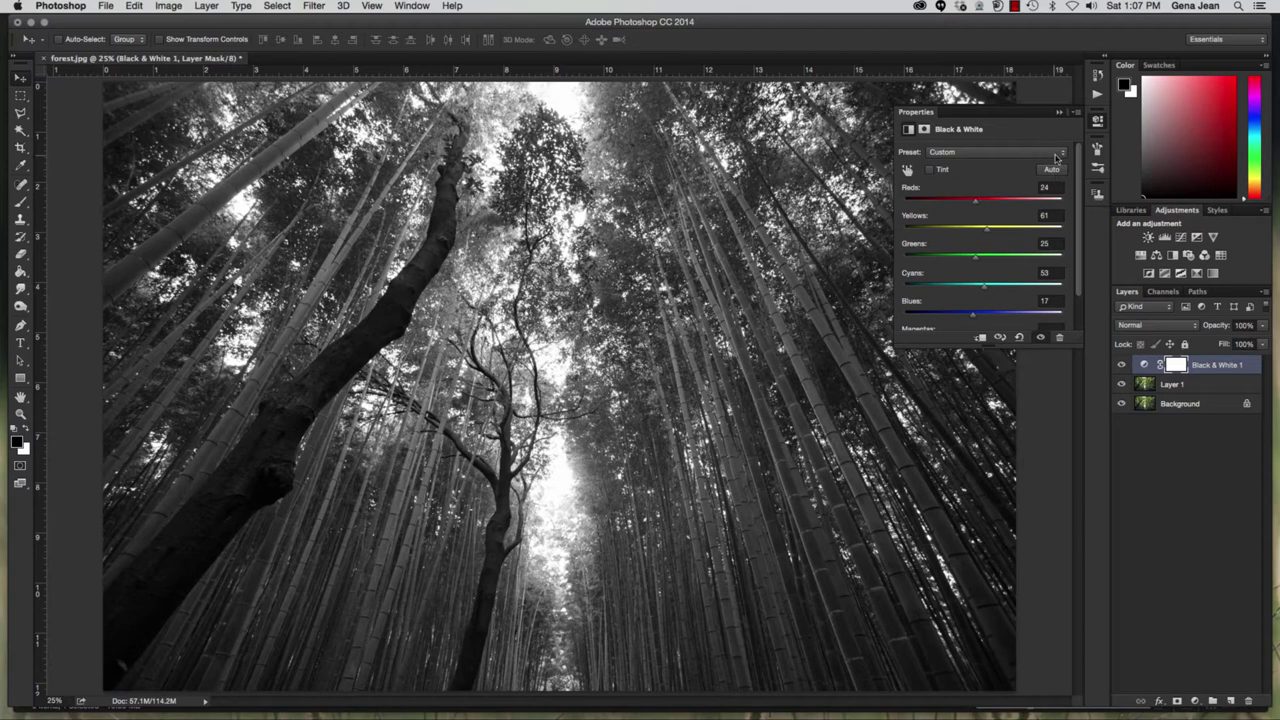
Try the Blue Filter, Darker, Green Filter and High Contrast Blue Filter presets on the Black & White adjustment.
{"action": "left_click", "coordinate": [1060, 155]}
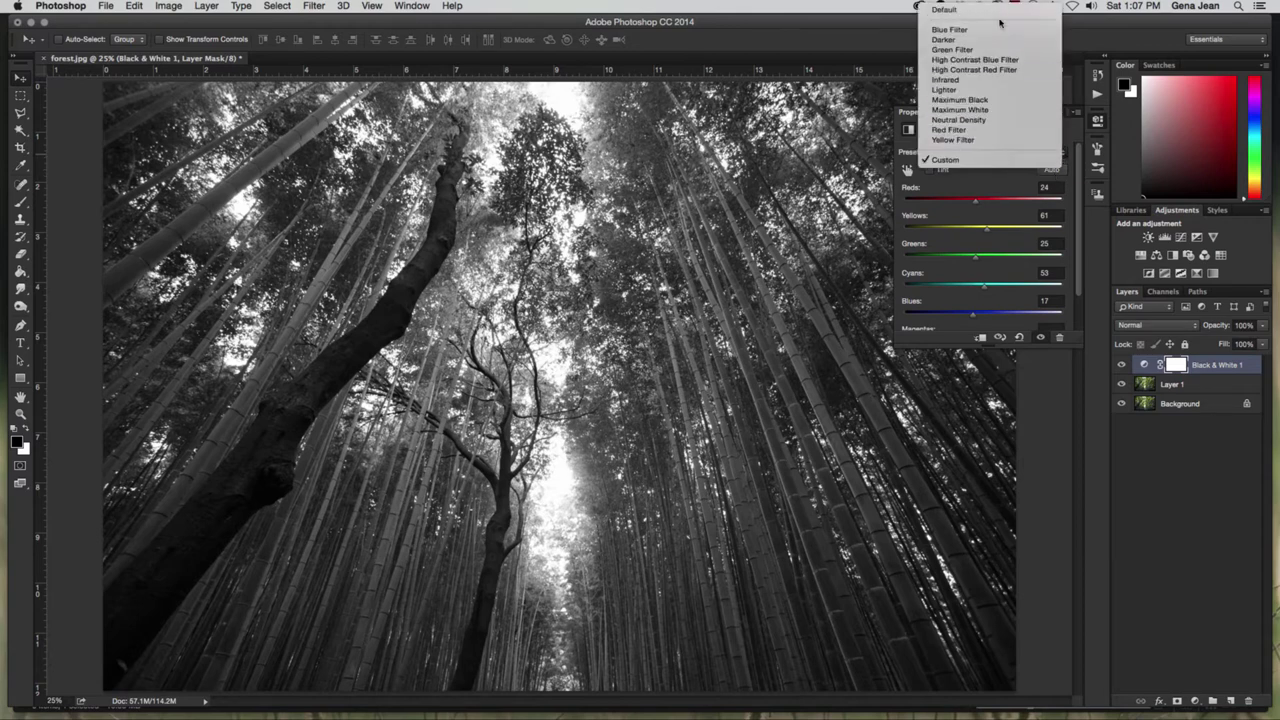
{"action": "left_click", "coordinate": [994, 29]}
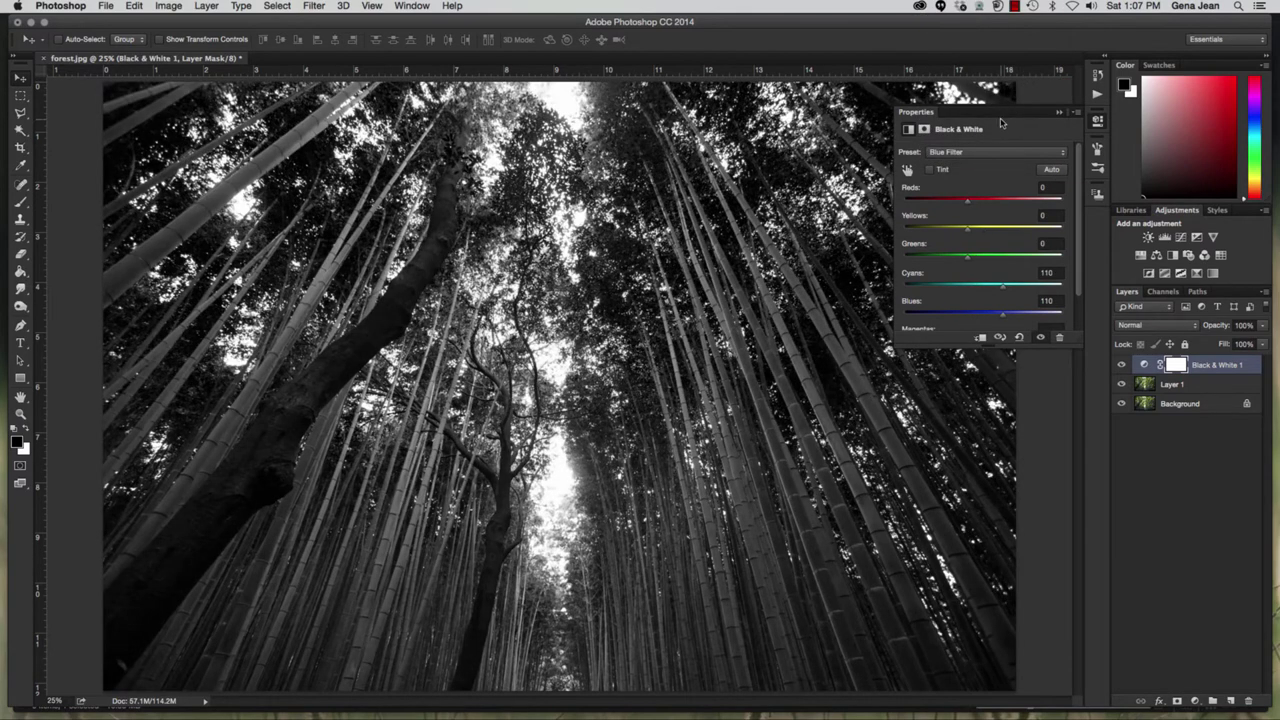
{"action": "left_click", "coordinate": [1001, 156]}
{"action": "left_click", "coordinate": [991, 161]}
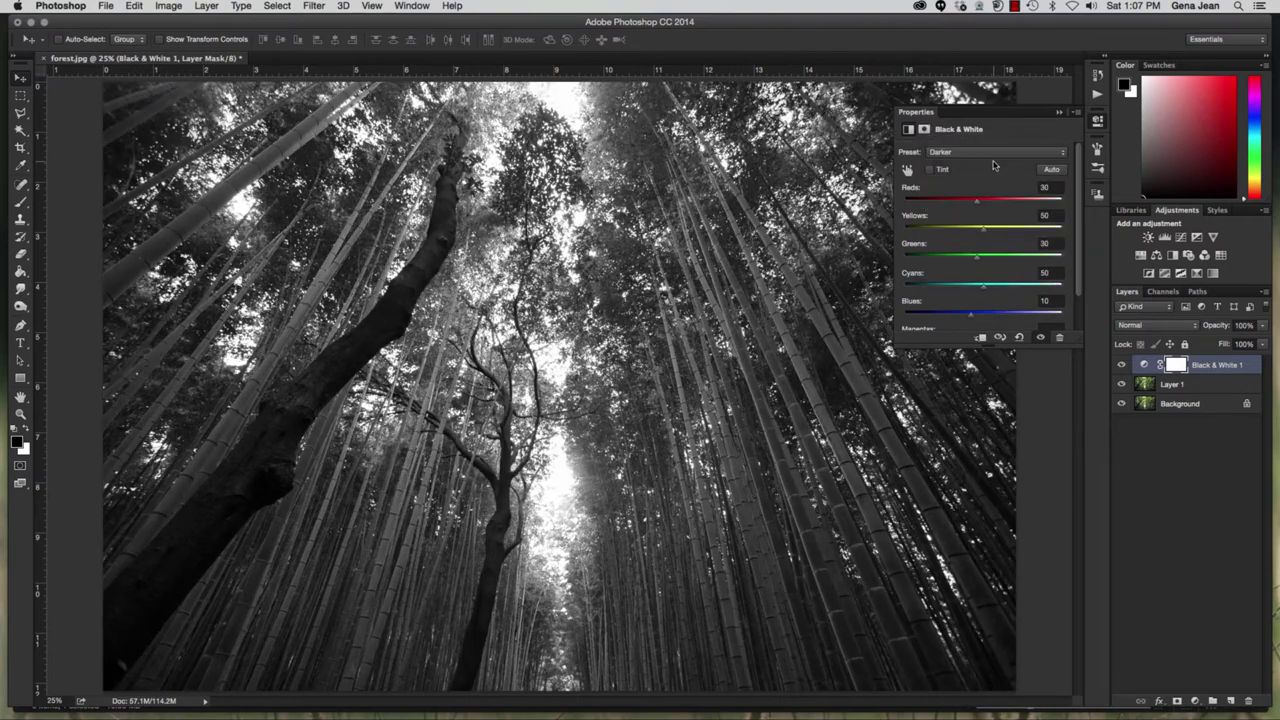
{"action": "left_click", "coordinate": [994, 160]}
{"action": "left_click", "coordinate": [993, 163]}
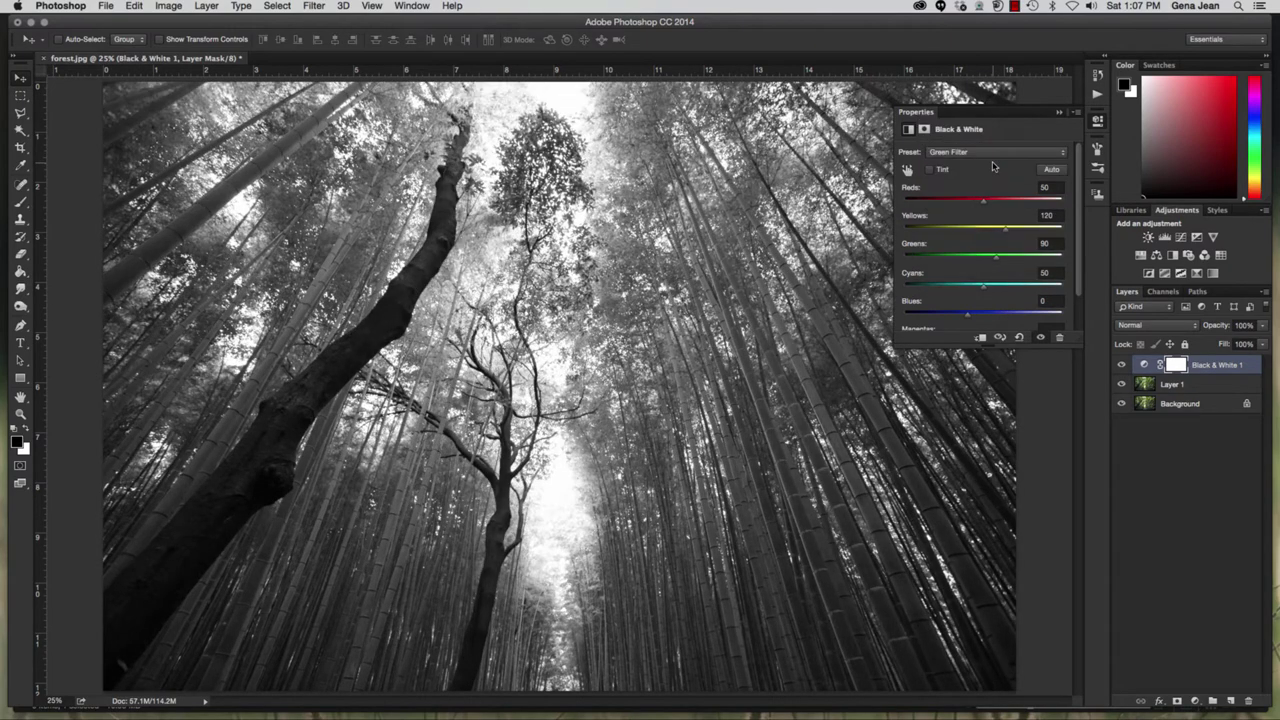
{"action": "left_click", "coordinate": [994, 155]}
{"action": "left_click", "coordinate": [993, 161]}
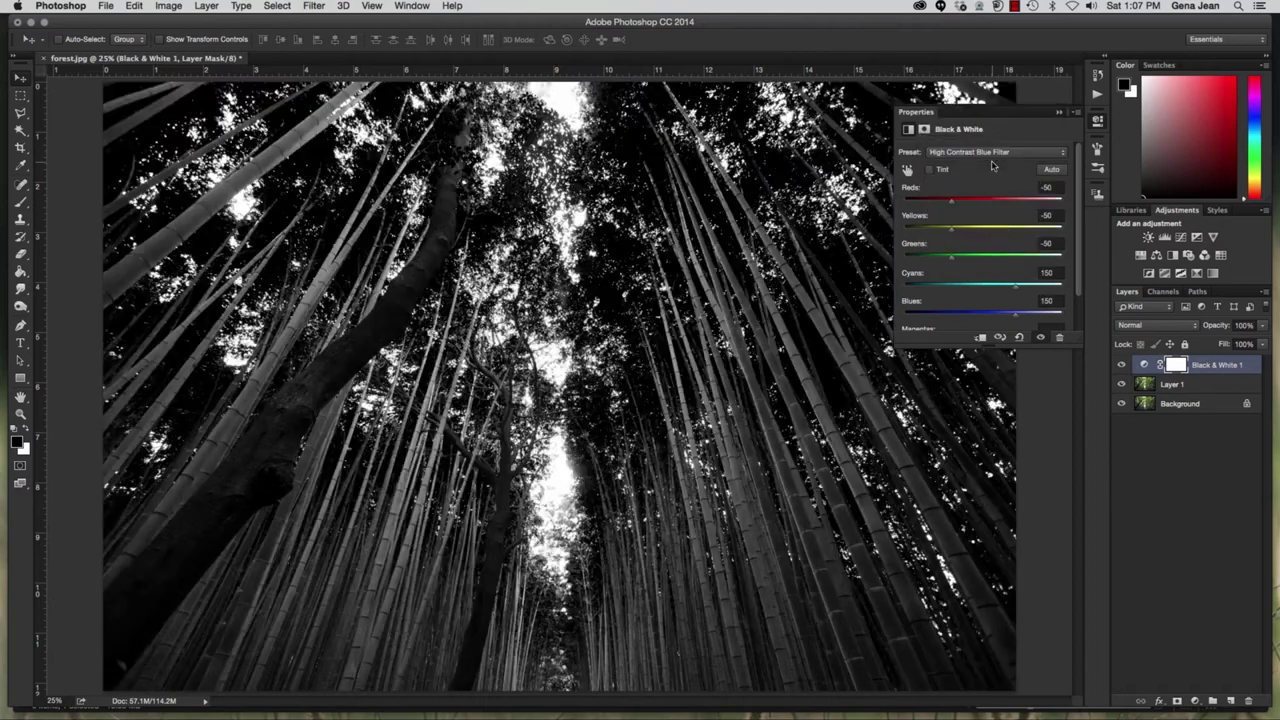
Try the High Contrast Red Filter, Infrared, Lighter and Maximum Black presets on the Black & White adjustment.
{"action": "left_click", "coordinate": [994, 157]}
{"action": "left_click", "coordinate": [993, 162]}
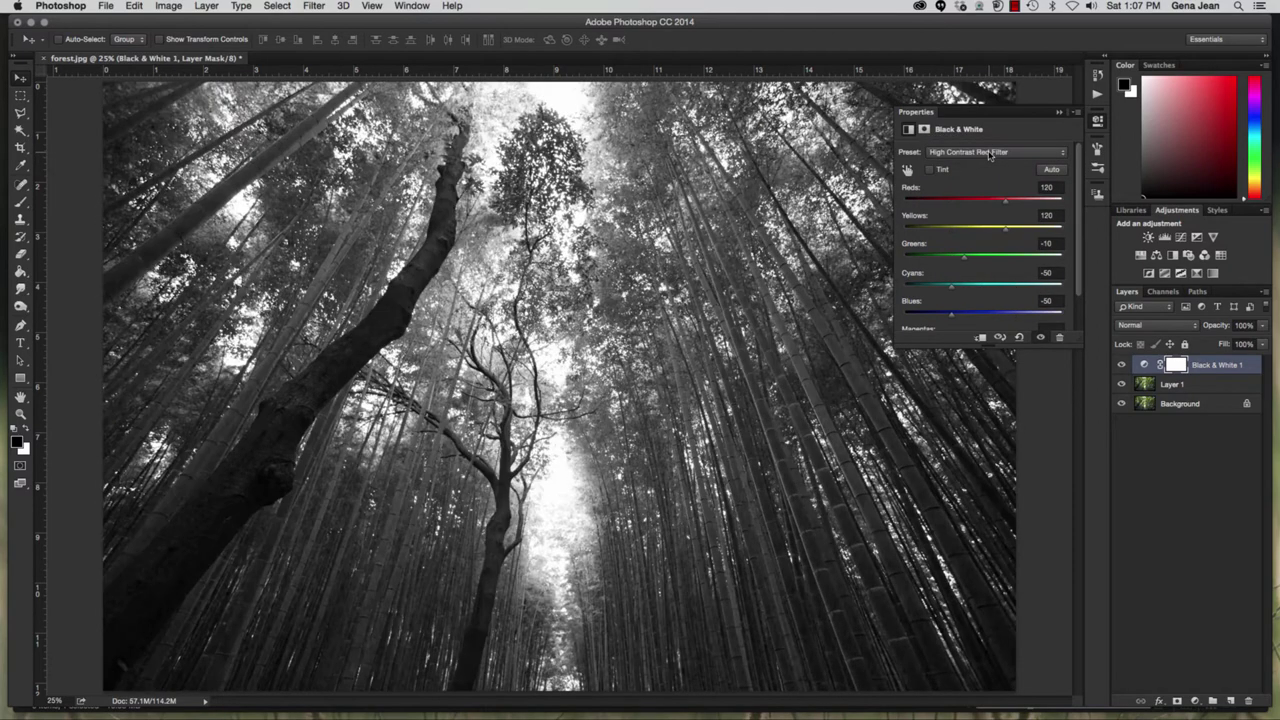
{"action": "left_click", "coordinate": [994, 158]}
{"action": "left_click", "coordinate": [993, 162]}
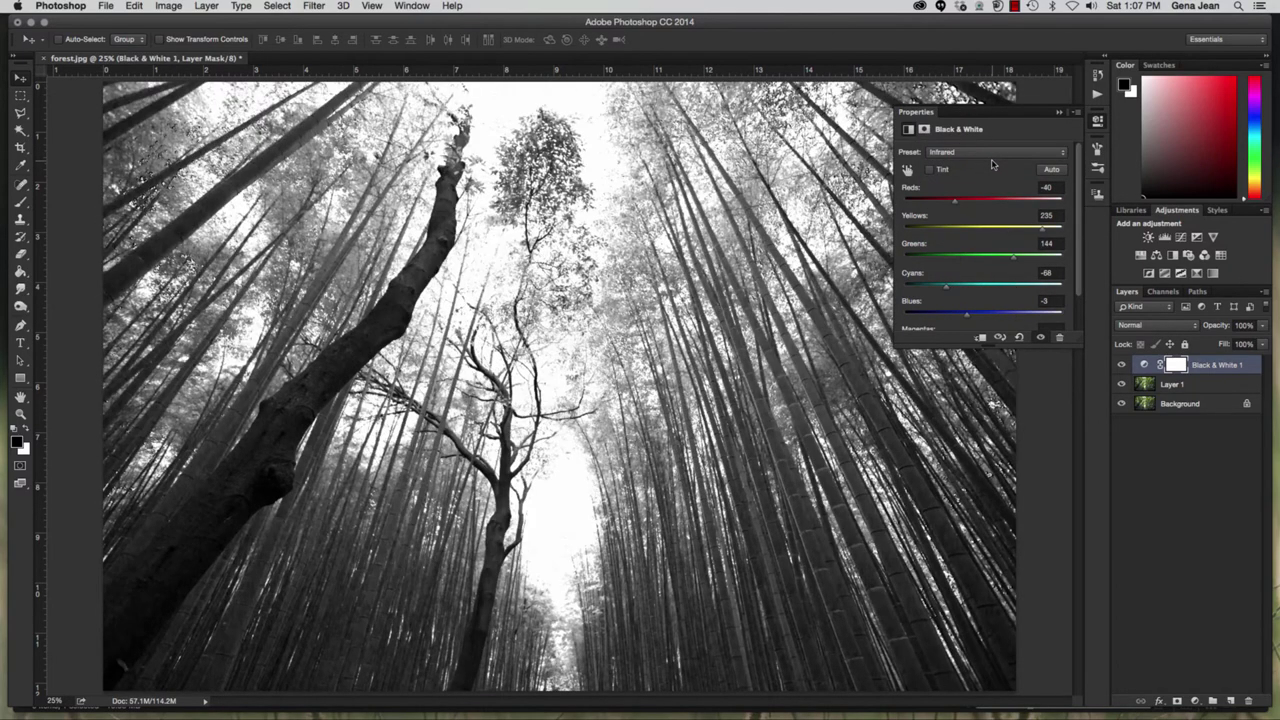
{"action": "left_click", "coordinate": [993, 160]}
{"action": "left_click", "coordinate": [991, 163]}
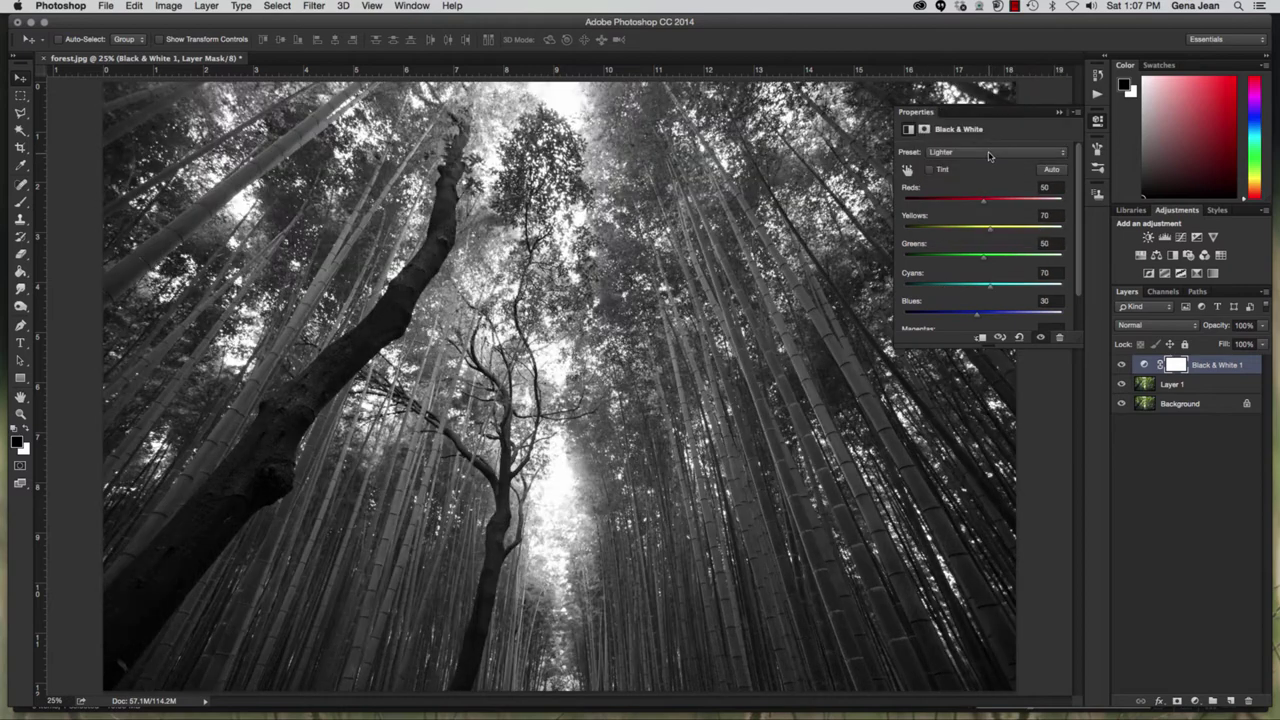
{"action": "left_click", "coordinate": [992, 160]}
{"action": "left_click", "coordinate": [988, 163]}
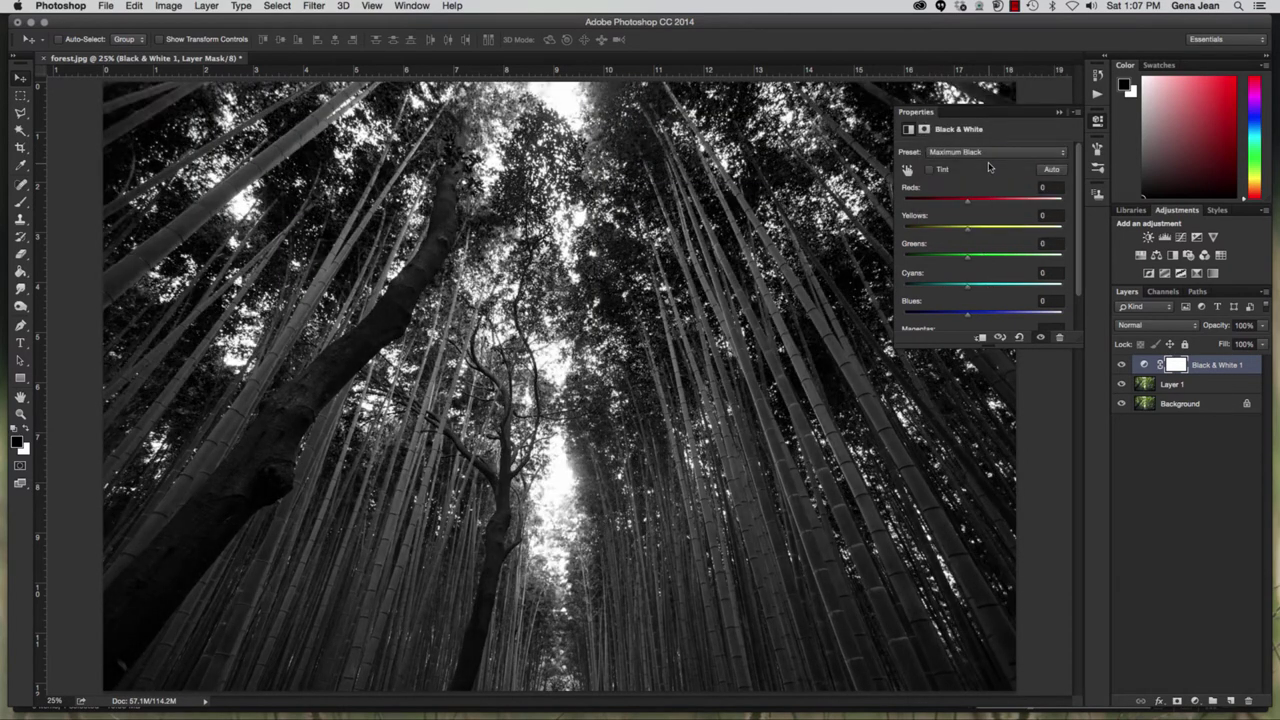
Try the Maximum White, Neutral Density, Red Filter and Yellow Filter presets on the Black & White adjustment, and return it to Default.
{"action": "left_click", "coordinate": [990, 154]}
{"action": "left_click", "coordinate": [990, 157]}
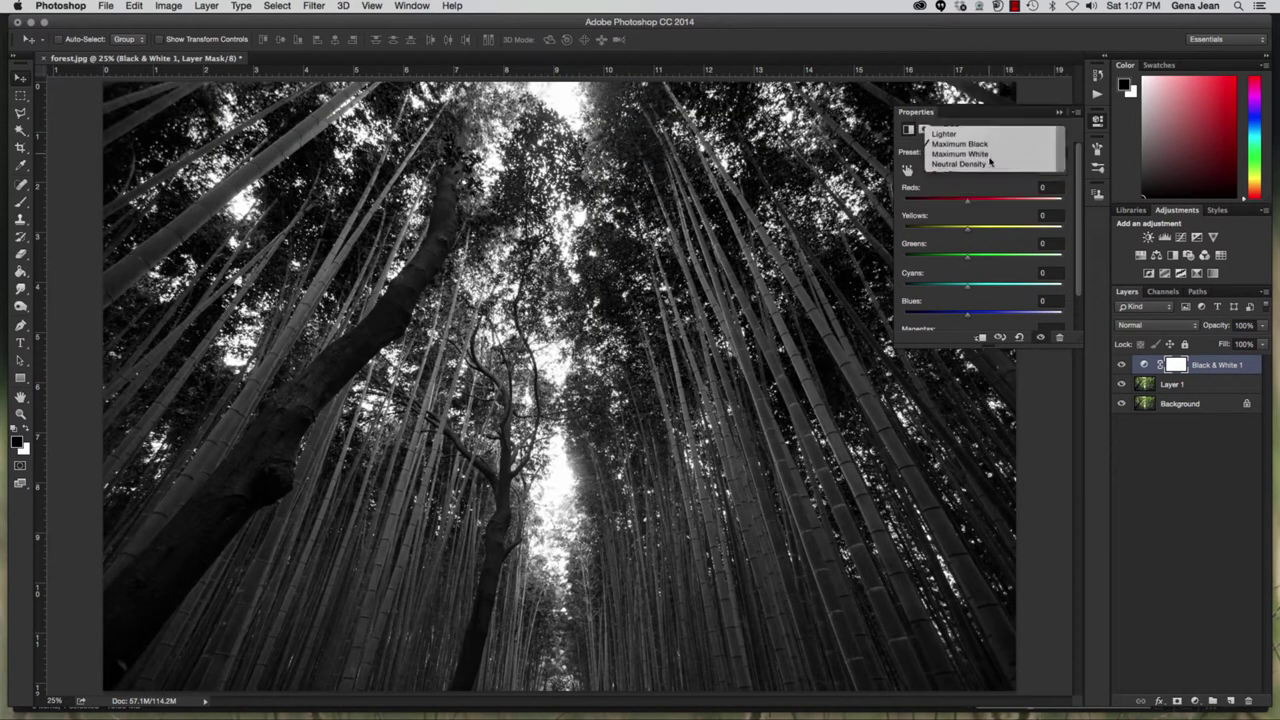
{"action": "left_click", "coordinate": [990, 157]}
{"action": "left_click", "coordinate": [990, 166]}
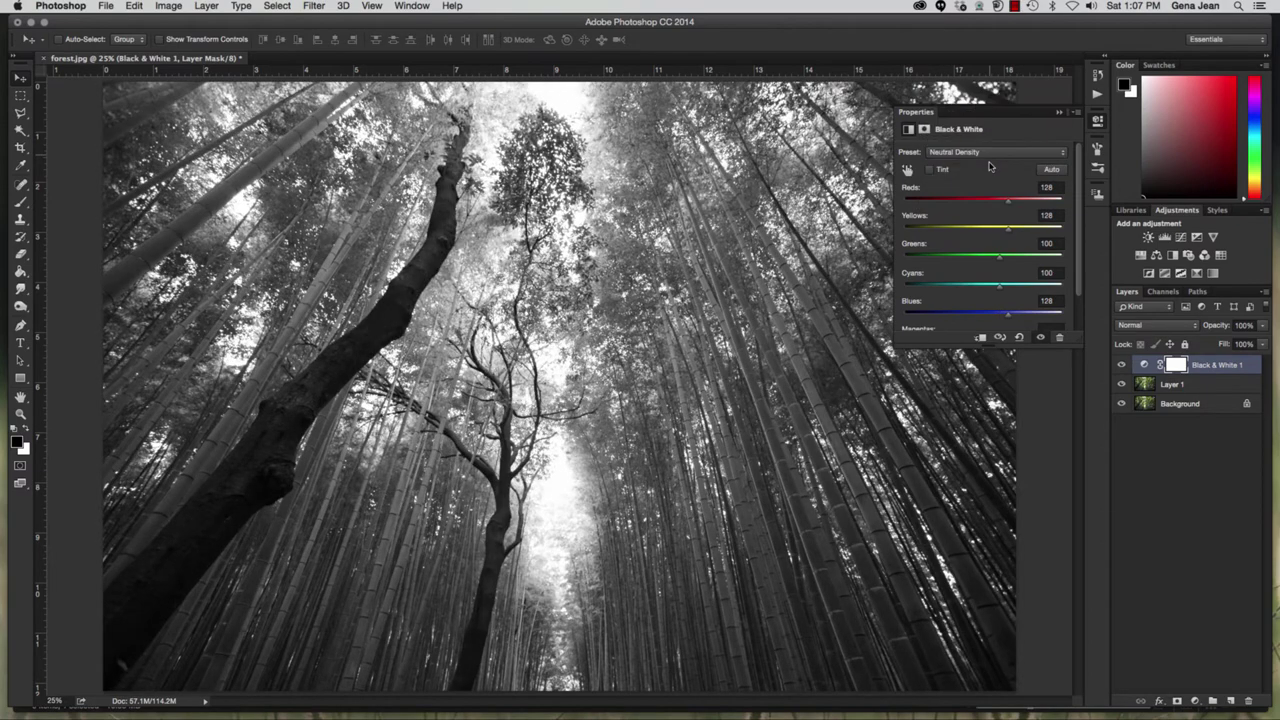
{"action": "left_click", "coordinate": [987, 155]}
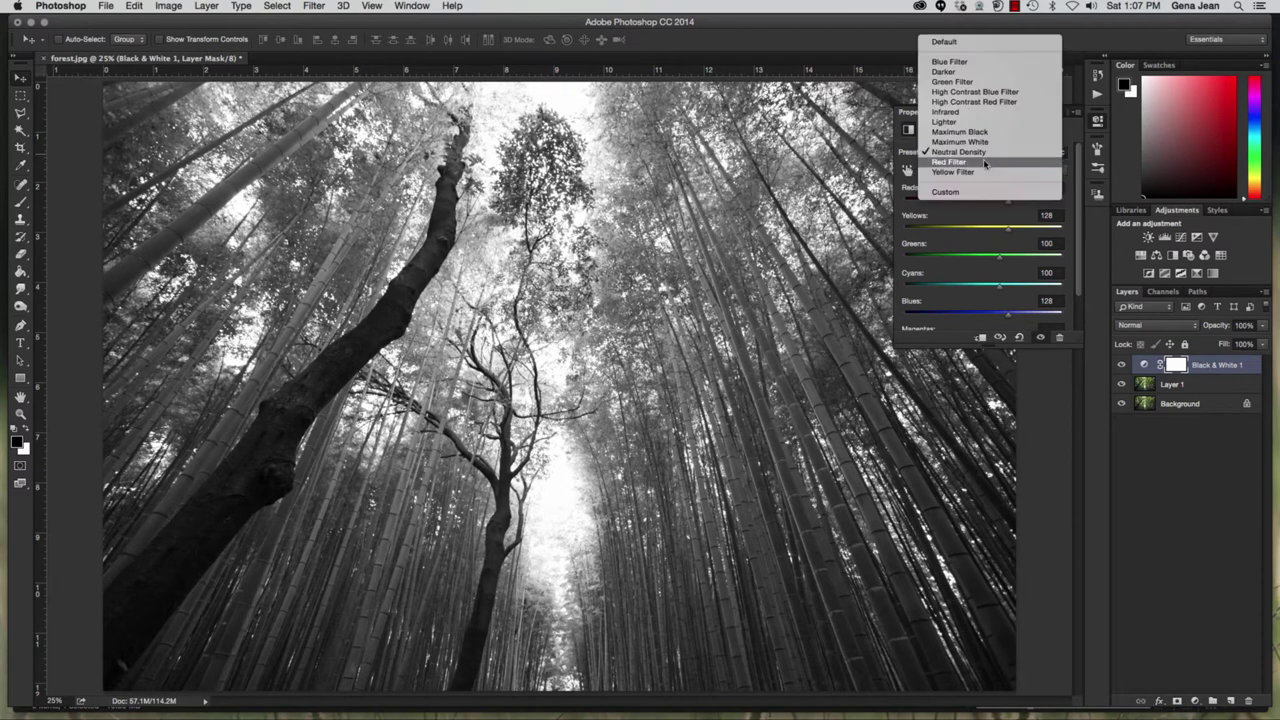
{"action": "left_click", "coordinate": [985, 162]}
{"action": "left_click", "coordinate": [986, 160]}
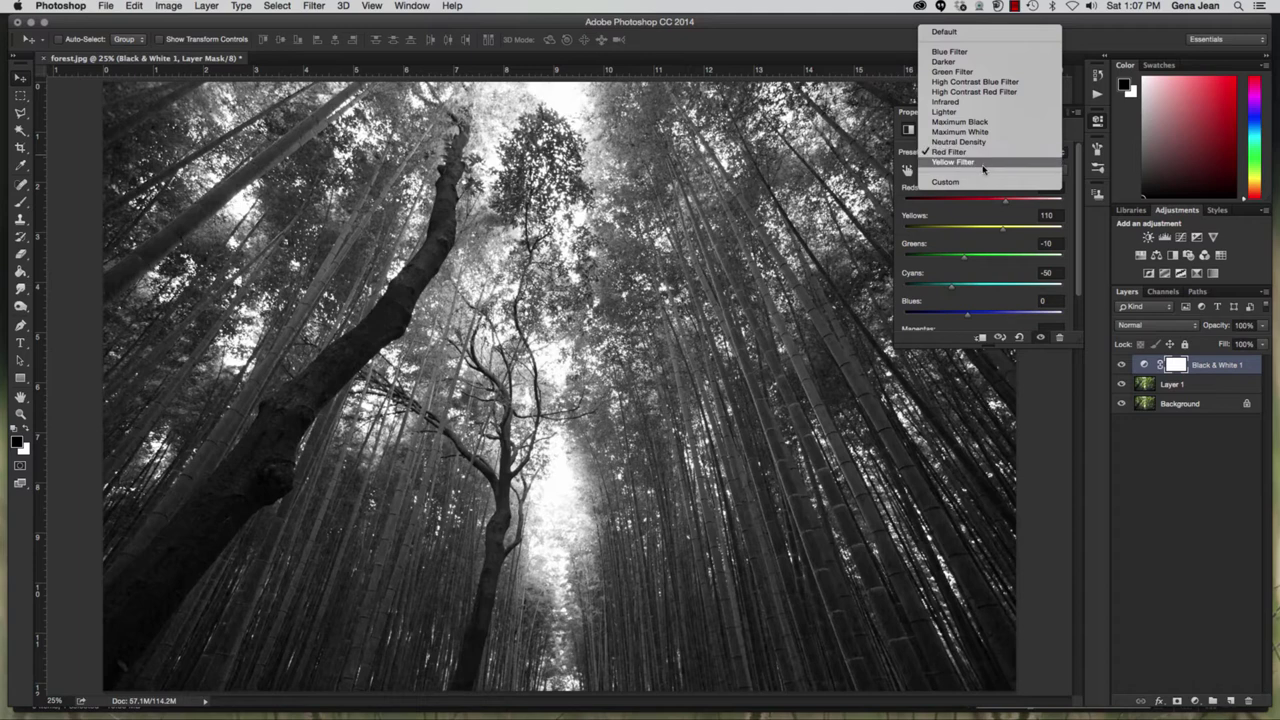
{"action": "left_click", "coordinate": [983, 163]}
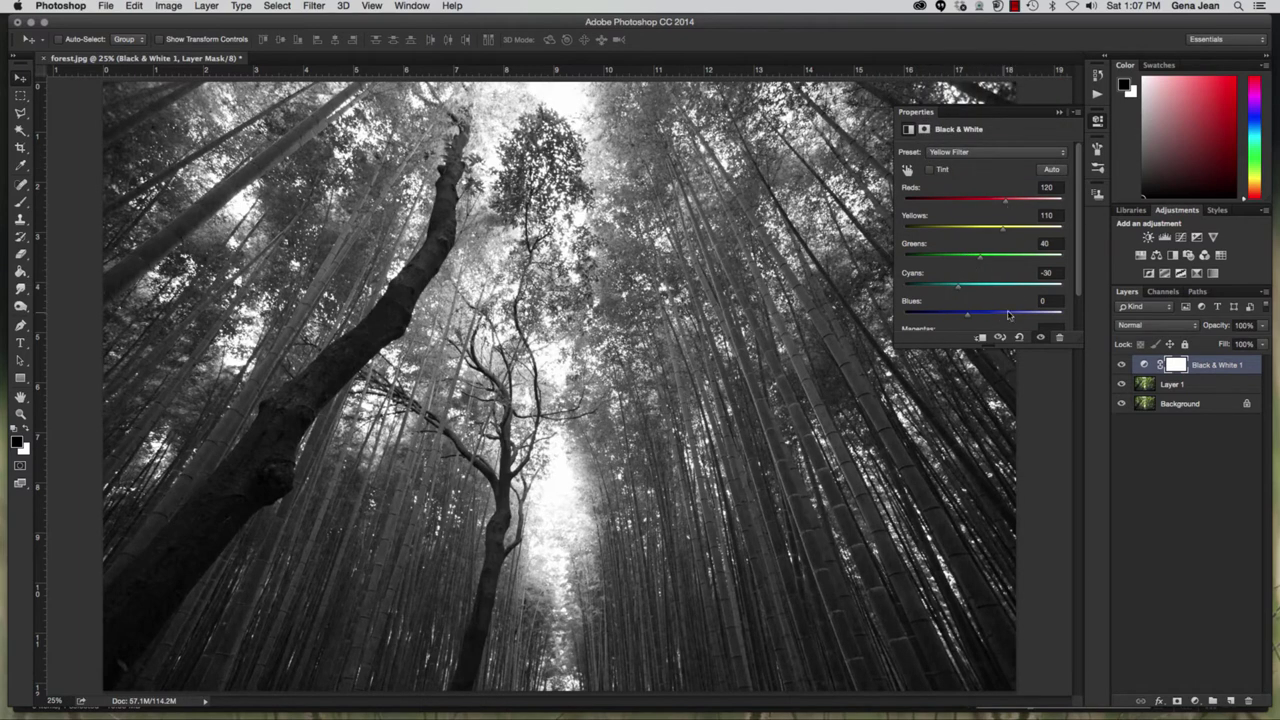
{"action": "left_click", "coordinate": [972, 155]}
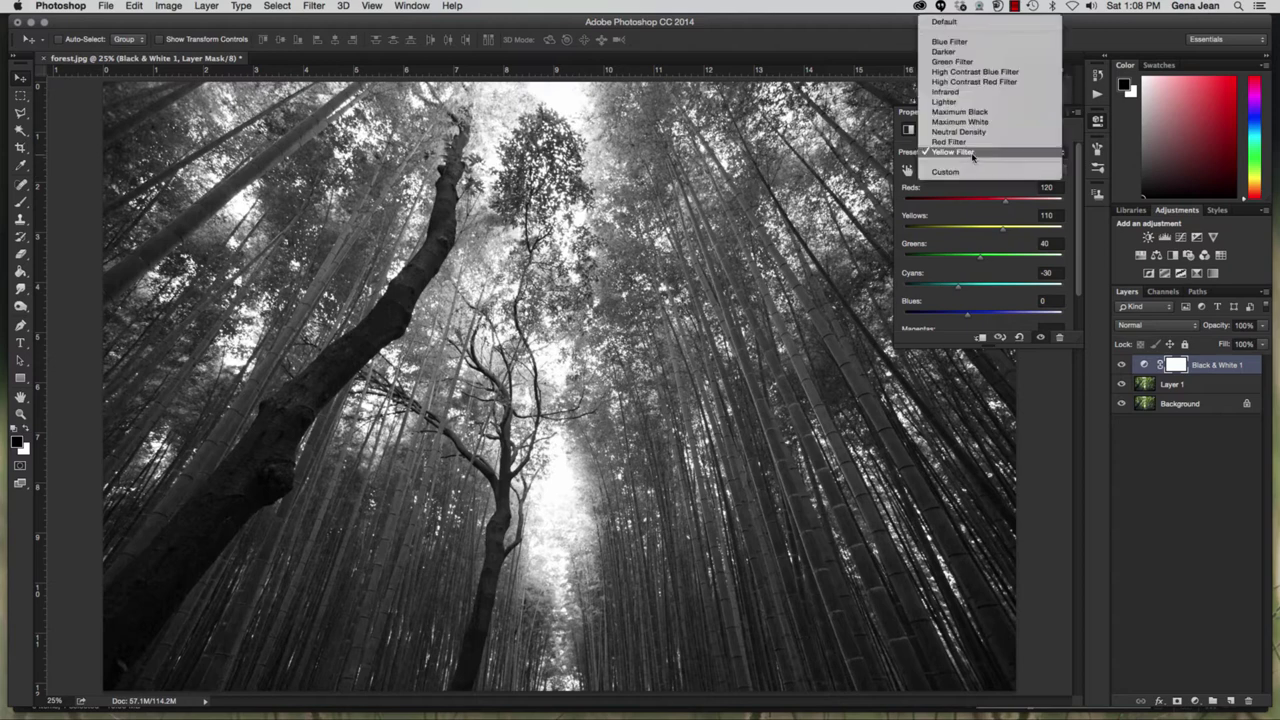
{"action": "left_click", "coordinate": [958, 22]}
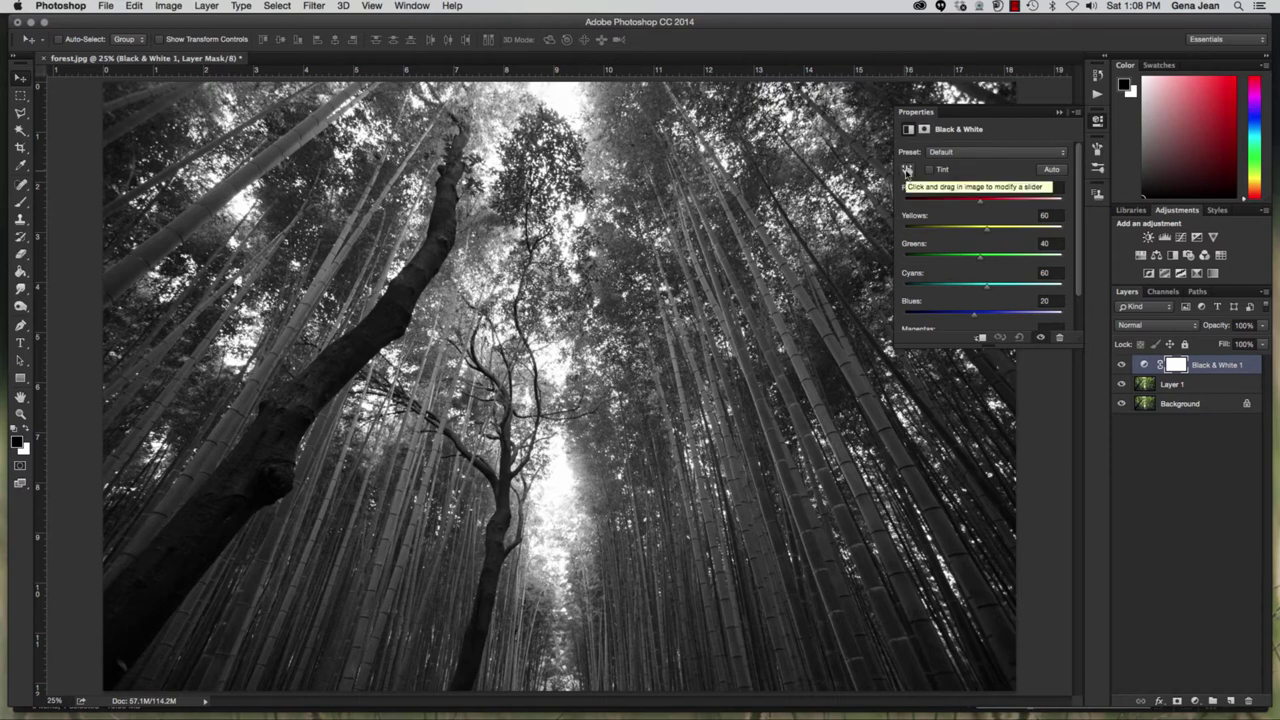
Turn on on-image adjustment and modify the trunk and bamboo tones to Yellows 84, Greens 50 and Cyans 115.
{"action": "left_click", "coordinate": [907, 170]}
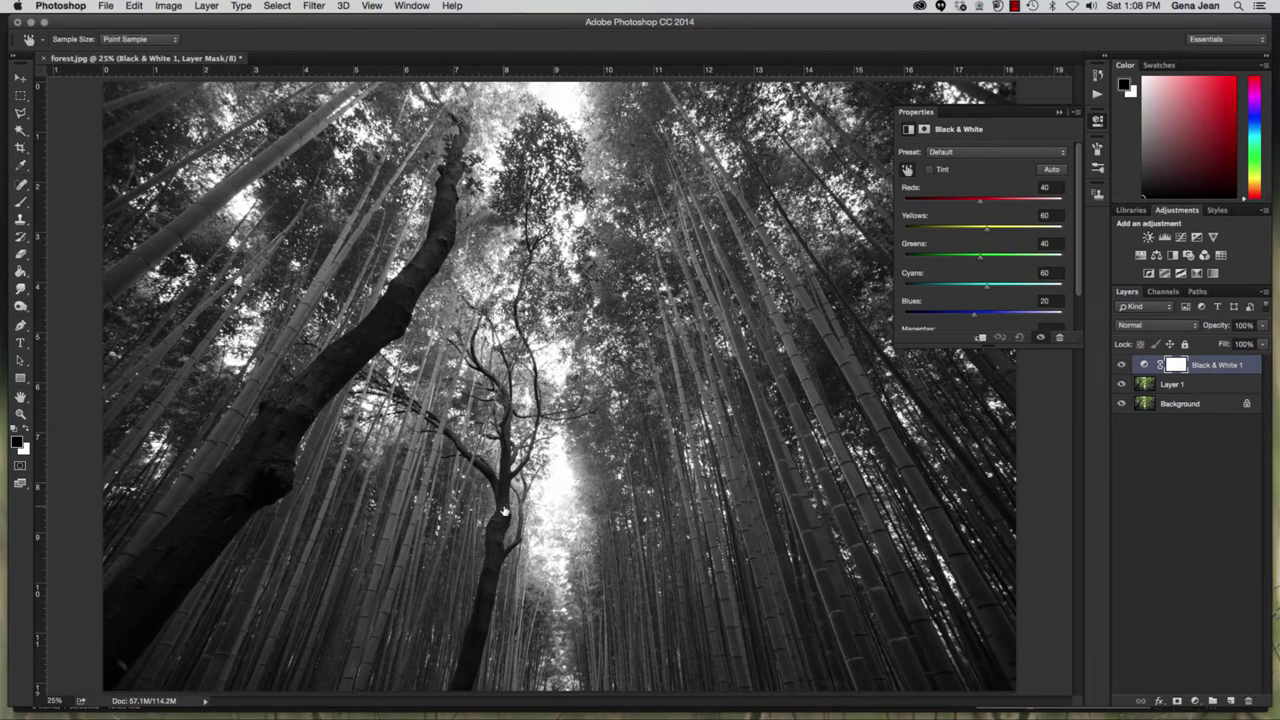
{"action": "mouse_move", "coordinate": [505, 507]}
{"action": "left_mouse_down"}
{"action": "mouse_move", "coordinate": [558, 512]}
{"action": "mouse_move", "coordinate": [412, 500]}
{"action": "mouse_move", "coordinate": [503, 510]}
{"action": "left_mouse_up"}
{"action": "left_click", "coordinate": [410, 472]}
{"action": "left_click_drag", "start_coordinate": [405, 481], "coordinate": [440, 483]}
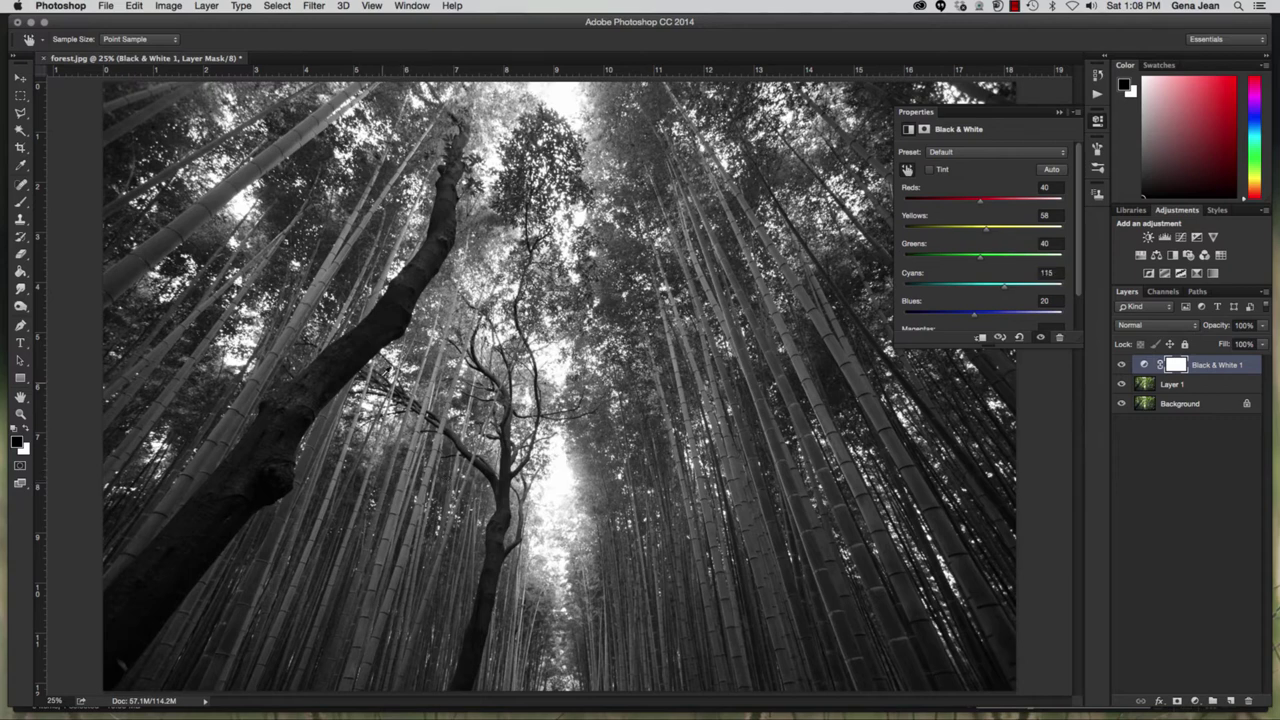
{"action": "left_click_drag", "start_coordinate": [370, 344], "coordinate": [446, 226]}
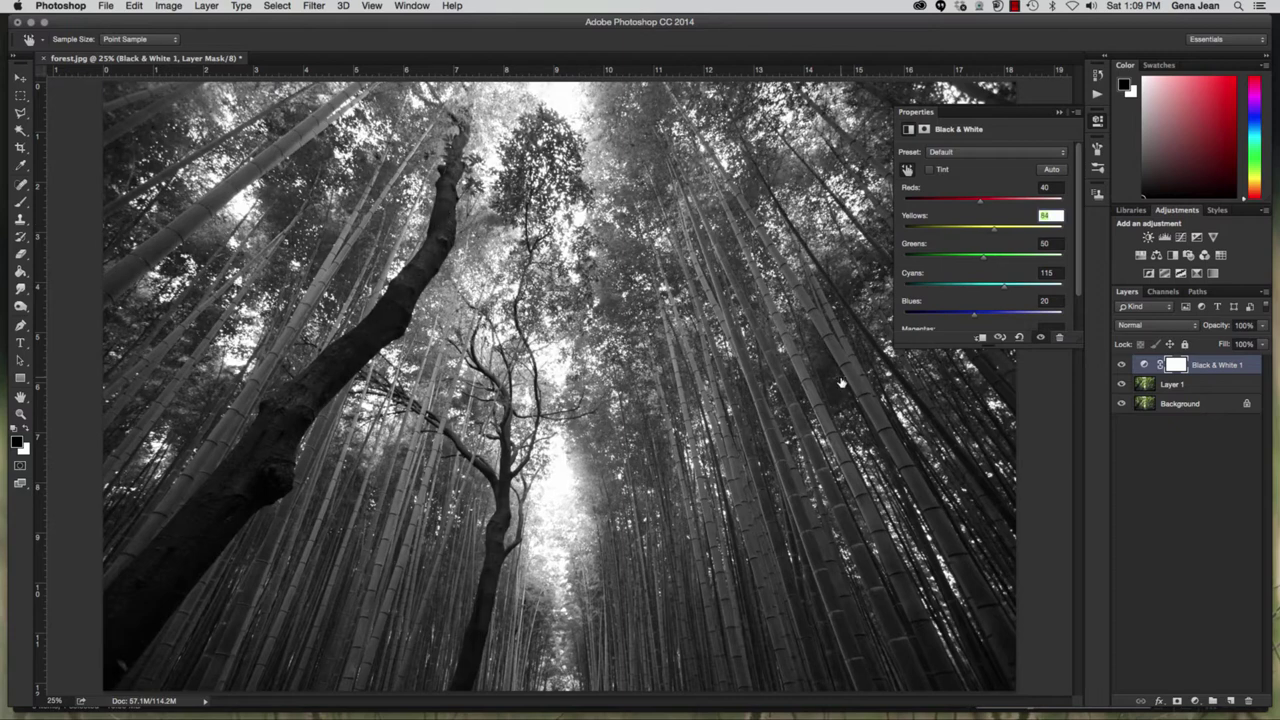
Adjust more bamboo and foliage tones on the image to Yellows 83, Greens 14 and Cyans 176, and turn off on-image adjustment.
{"action": "left_click", "coordinate": [867, 362]}
{"action": "left_click", "coordinate": [686, 490]}
{"action": "mouse_move", "coordinate": [686, 490]}
{"action": "left_mouse_down"}
{"action": "mouse_move", "coordinate": [668, 493]}
{"action": "mouse_move", "coordinate": [676, 481]}
{"action": "left_mouse_up"}
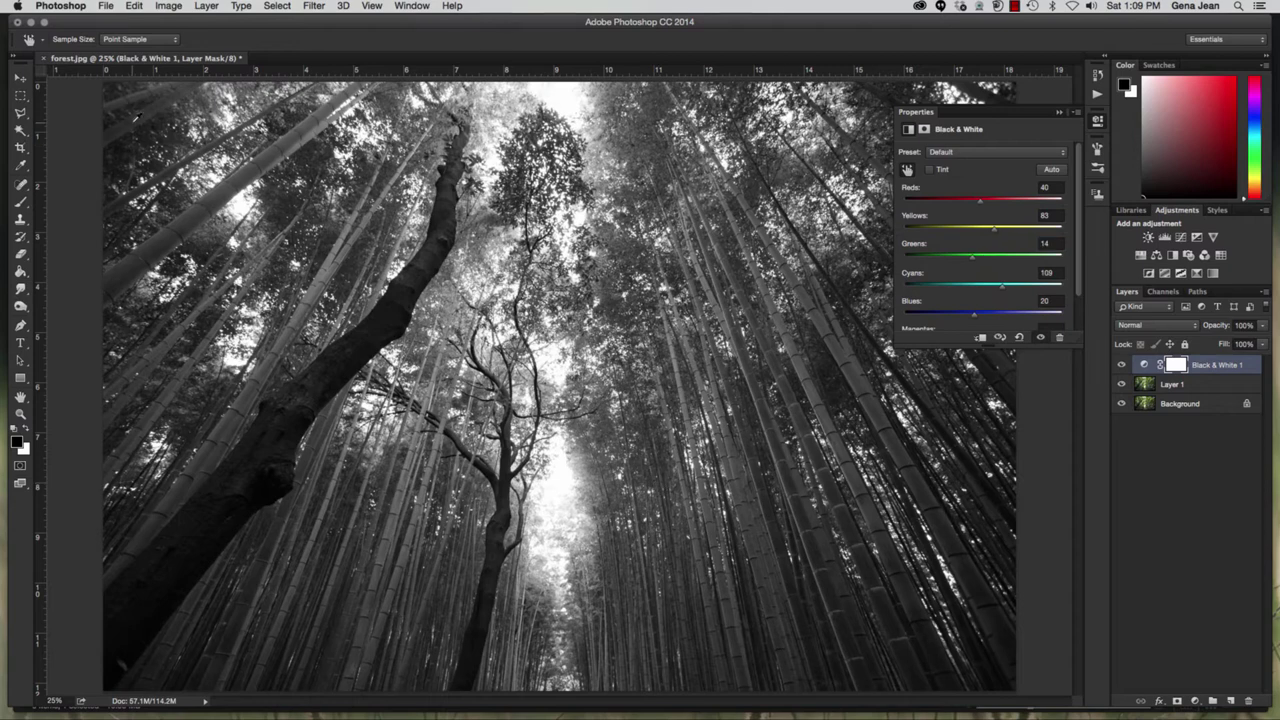
{"action": "left_click", "coordinate": [132, 127]}
{"action": "left_click_drag", "start_coordinate": [132, 127], "coordinate": [175, 130]}
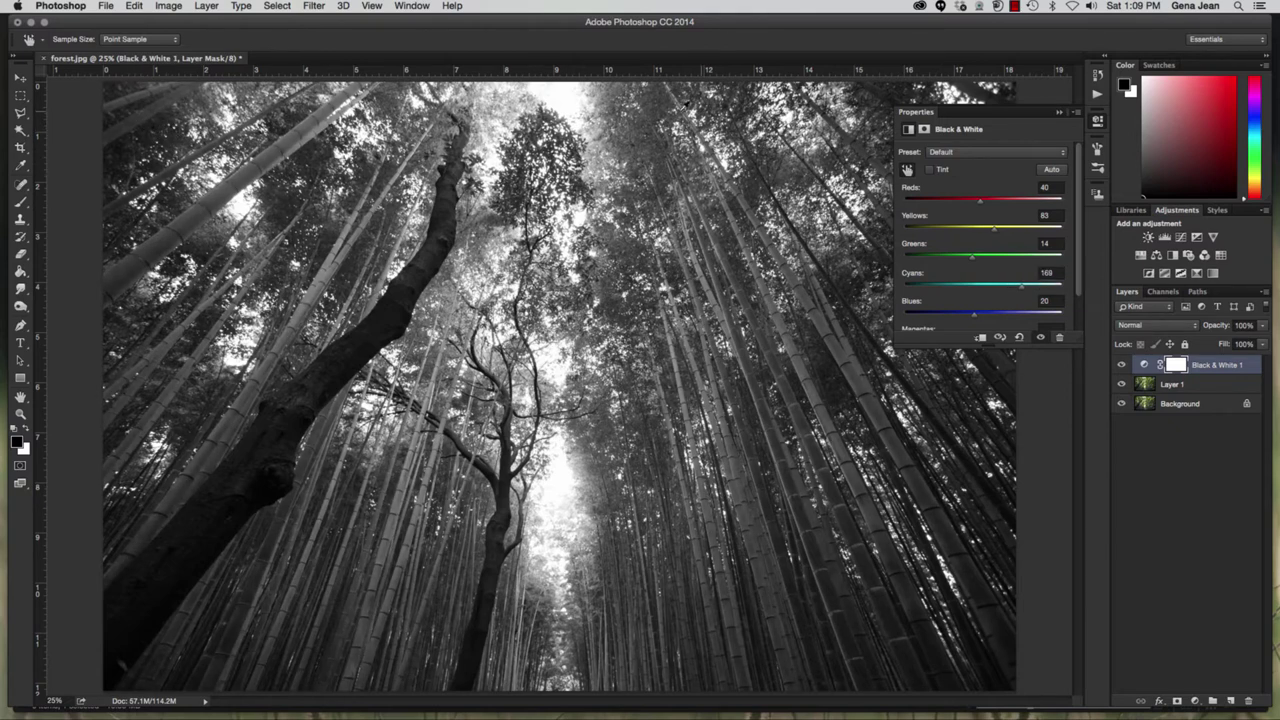
{"action": "left_click_drag", "start_coordinate": [684, 108], "coordinate": [554, 112]}
{"action": "left_click_drag", "start_coordinate": [1018, 287], "coordinate": [1023, 290]}
{"action": "left_click", "coordinate": [908, 170]}
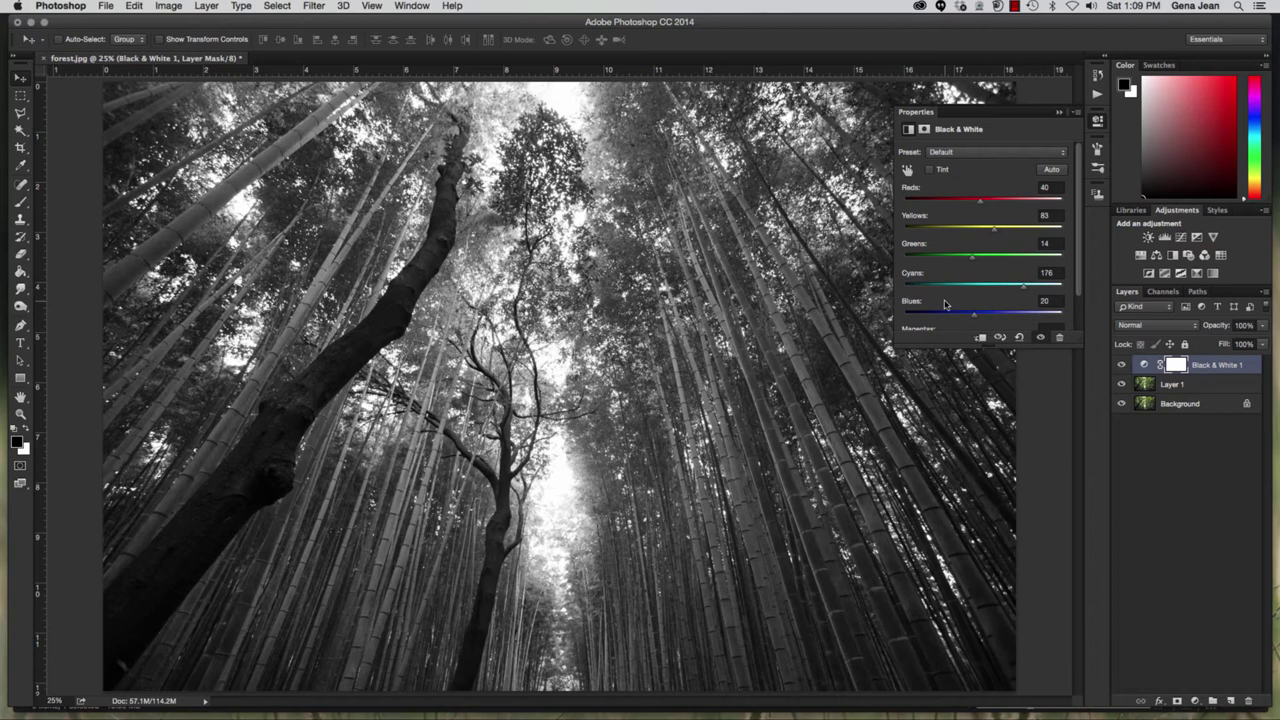
Toggle the Tint option of the Black & White adjustment to compare, leaving the default sepia tint on.
{"action": "left_click", "coordinate": [929, 170]}
{"action": "left_click", "coordinate": [929, 171]}
{"action": "left_click", "coordinate": [930, 171]}
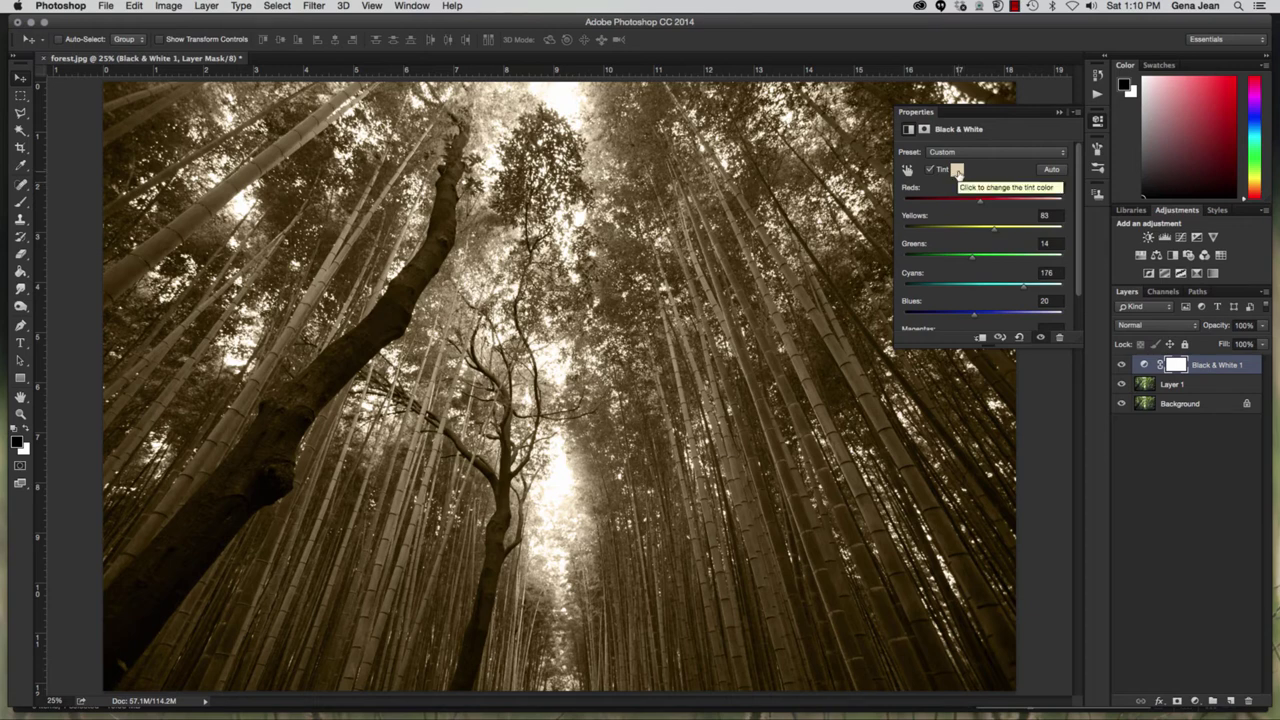
Try green, yellow, magenta and muted pink tint colors, discard the color change, and turn the Tint off.
{"action": "left_click", "coordinate": [957, 171]}
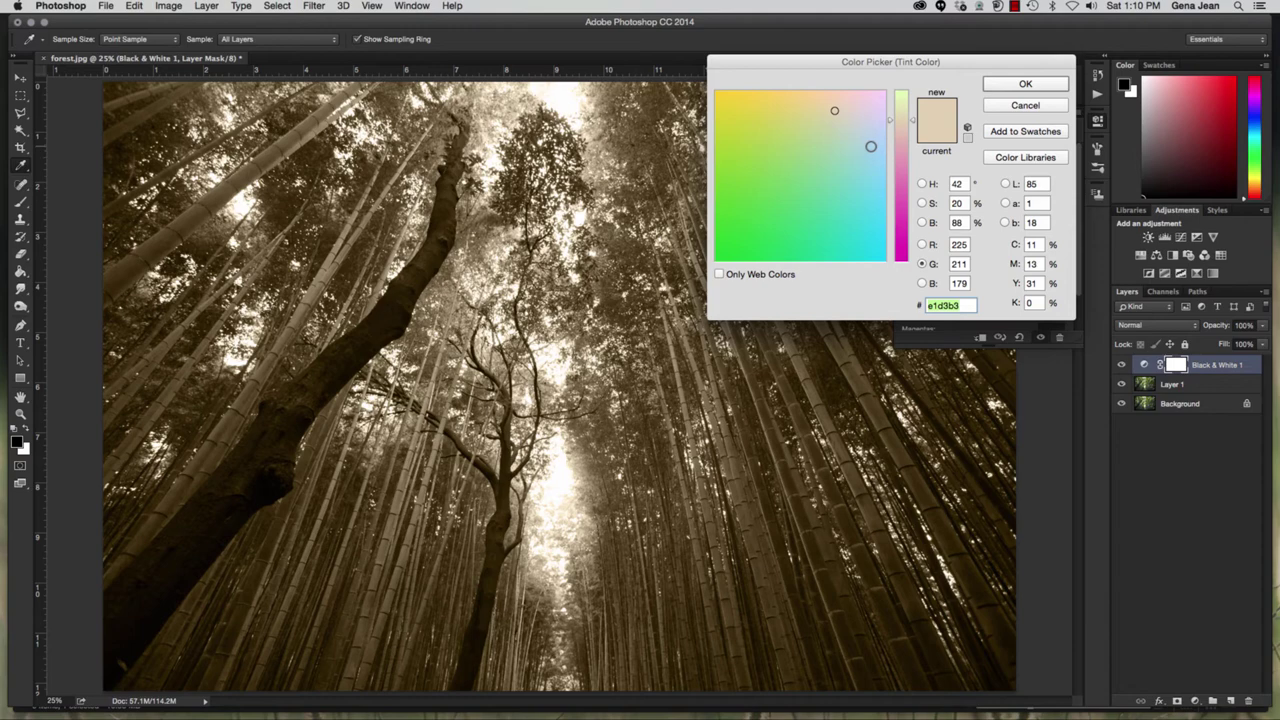
{"action": "left_click", "coordinate": [803, 170]}
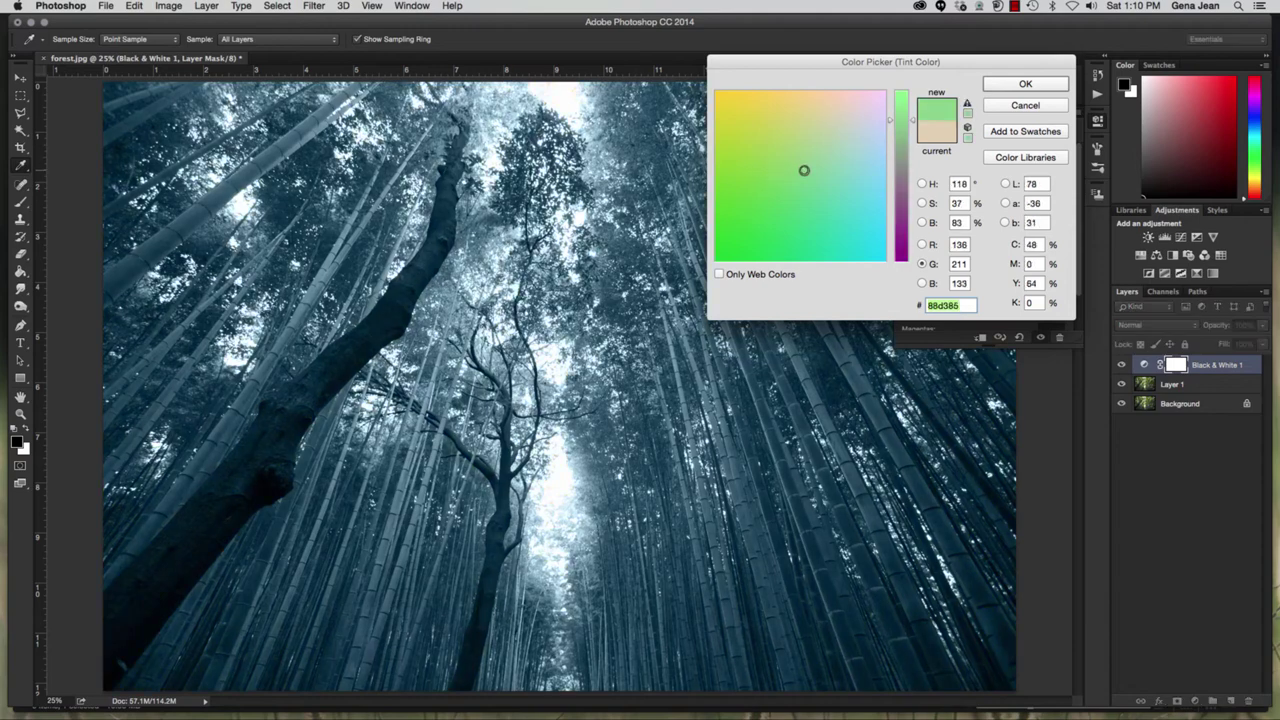
{"action": "left_click", "coordinate": [728, 113]}
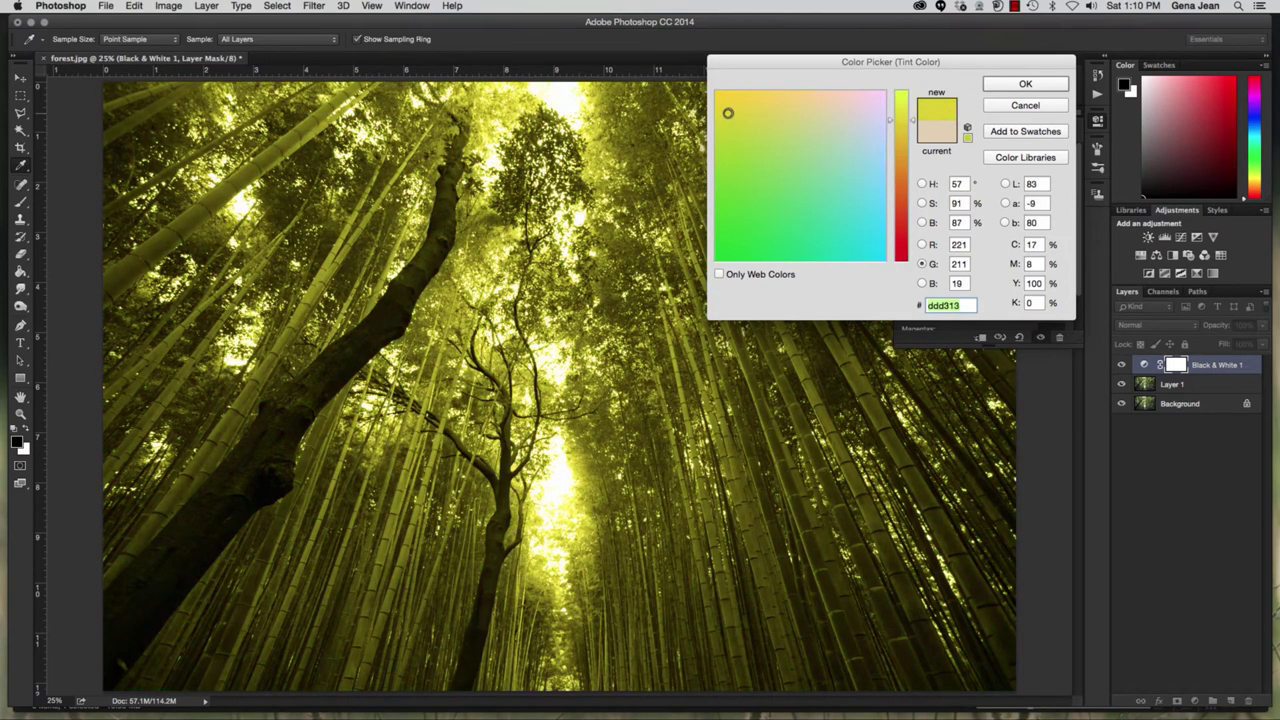
{"action": "left_click_drag", "start_coordinate": [775, 96], "coordinate": [869, 94]}
{"action": "left_click_drag", "start_coordinate": [907, 158], "coordinate": [907, 216]}
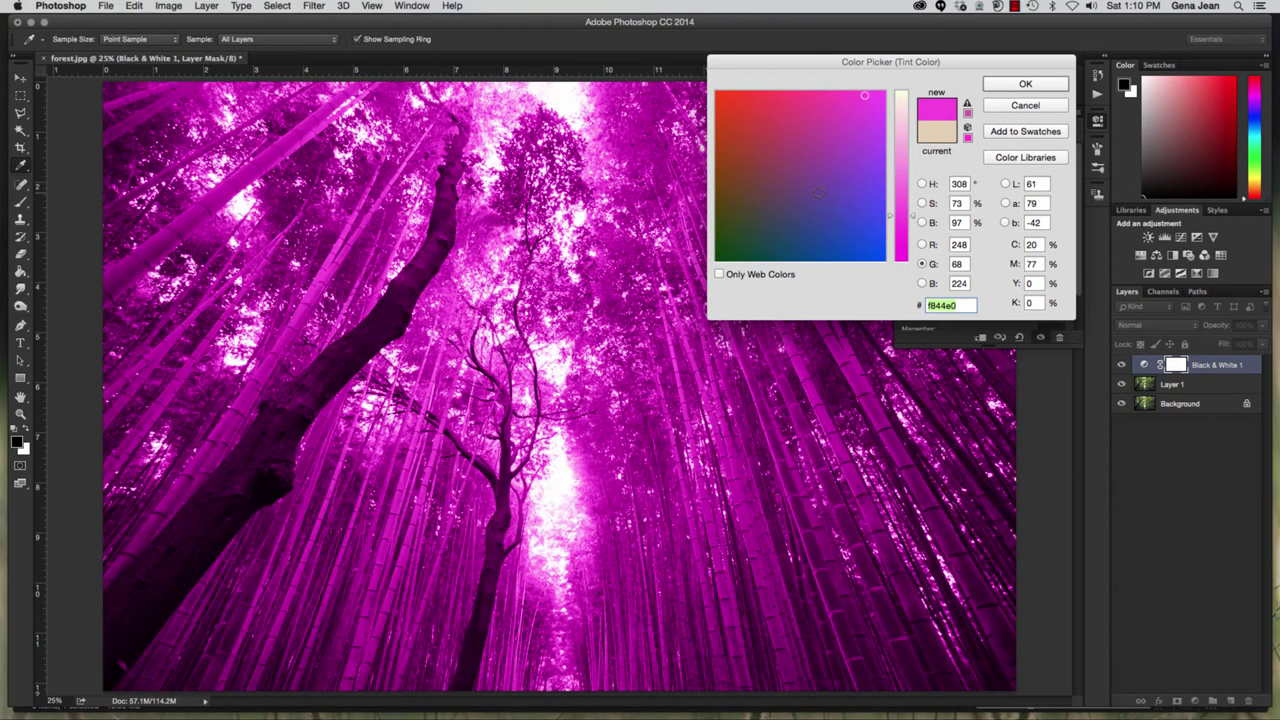
{"action": "left_click", "coordinate": [819, 193]}
{"action": "left_click", "coordinate": [903, 142]}
{"action": "left_click_drag", "start_coordinate": [757, 130], "coordinate": [829, 125]}
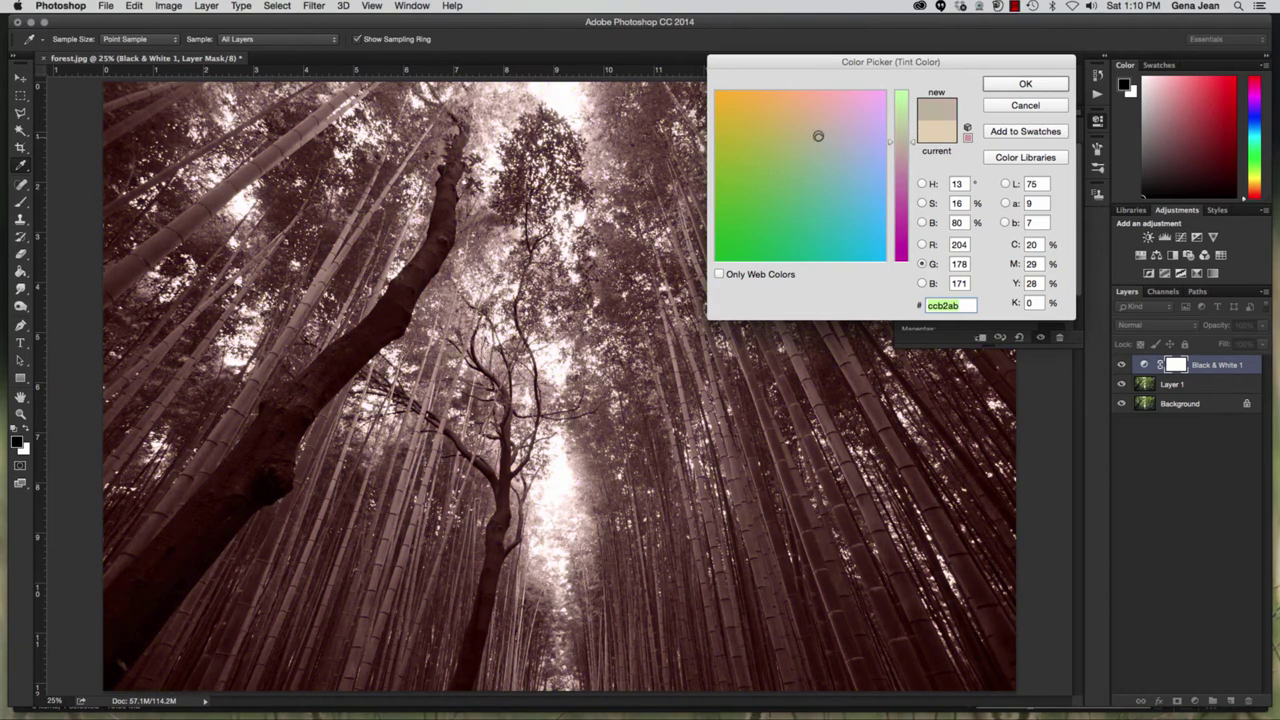
{"action": "left_click", "coordinate": [818, 135]}
{"action": "left_click", "coordinate": [823, 117]}
{"action": "left_click", "coordinate": [1037, 106]}
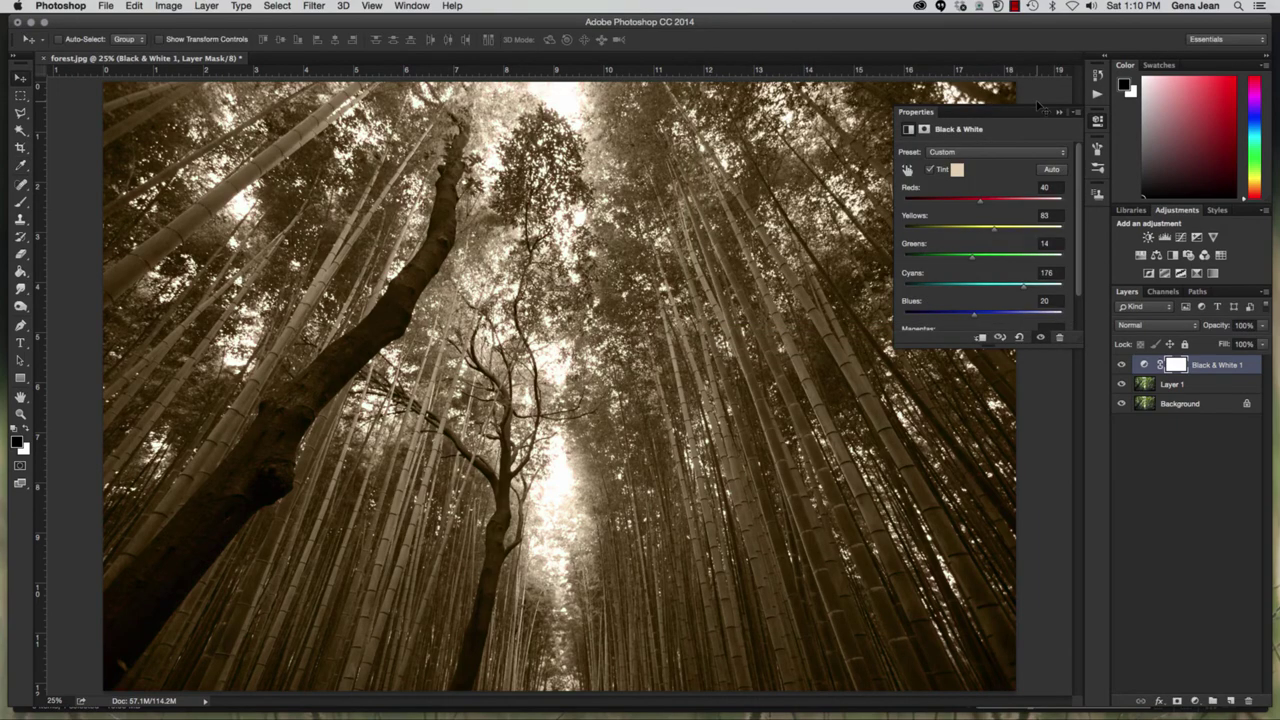
{"action": "left_click", "coordinate": [930, 170]}
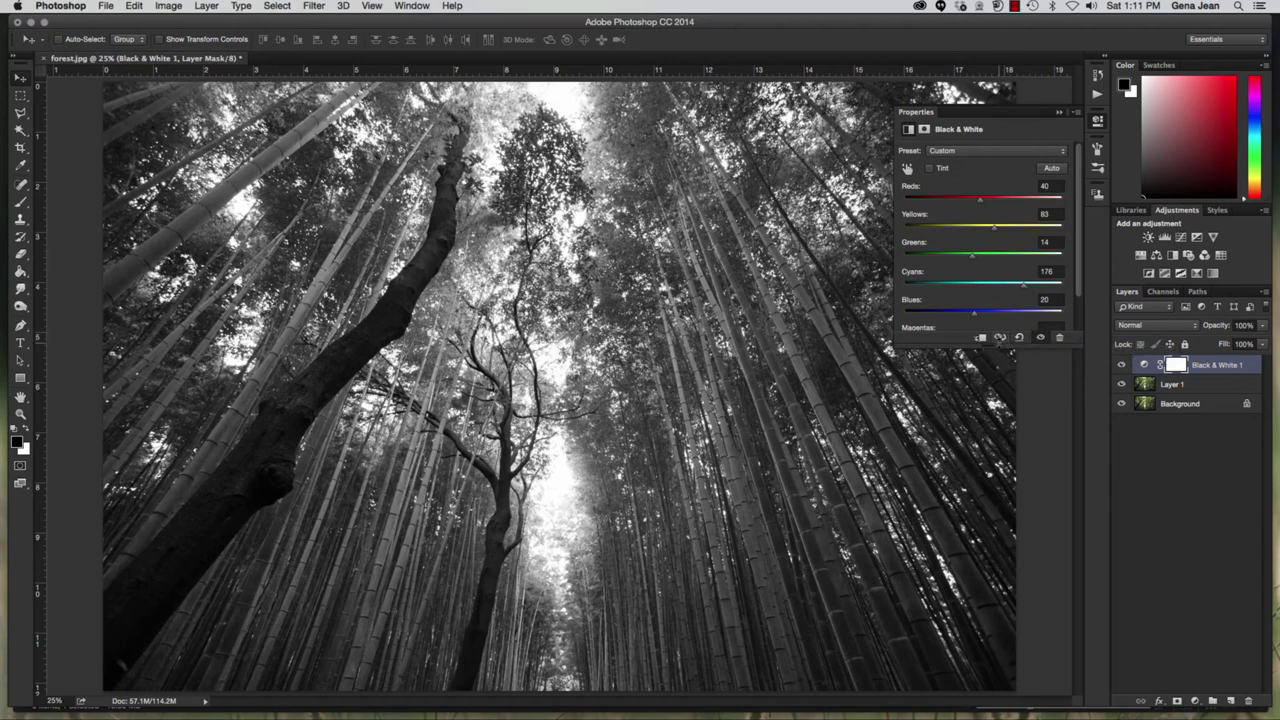
Compare the Black & White adjustment with its previous state and reset it to the adjustment defaults.
{"action": "left_click", "coordinate": [1001, 340]}
{"action": "left_click", "coordinate": [1001, 340]}
{"action": "left_click", "coordinate": [1002, 341]}
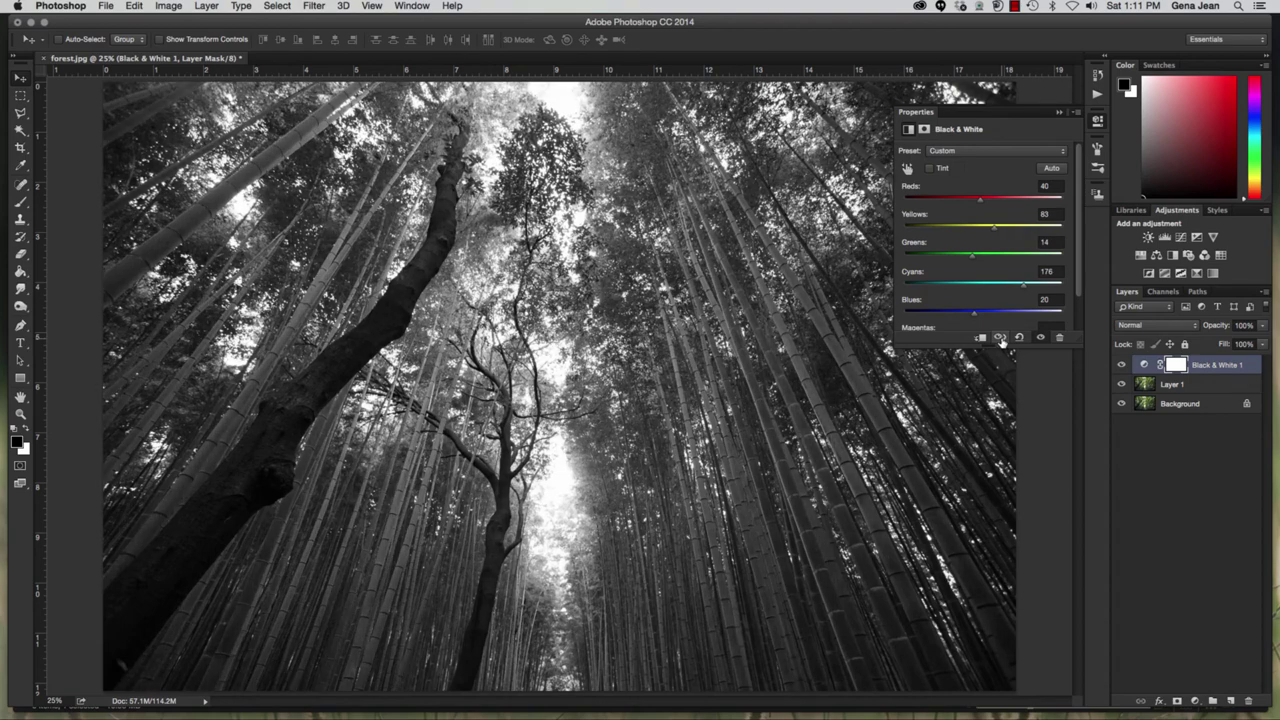
{"action": "left_click", "coordinate": [1002, 341]}
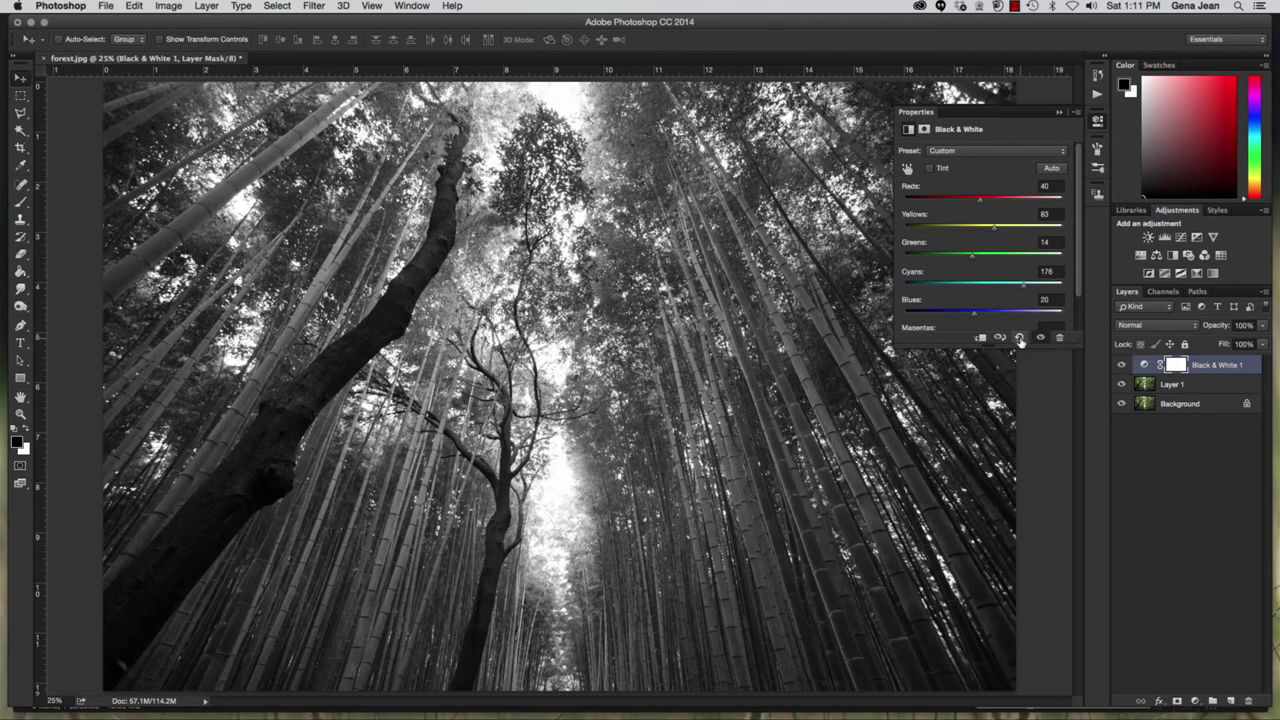
{"action": "left_click", "coordinate": [1019, 339]}
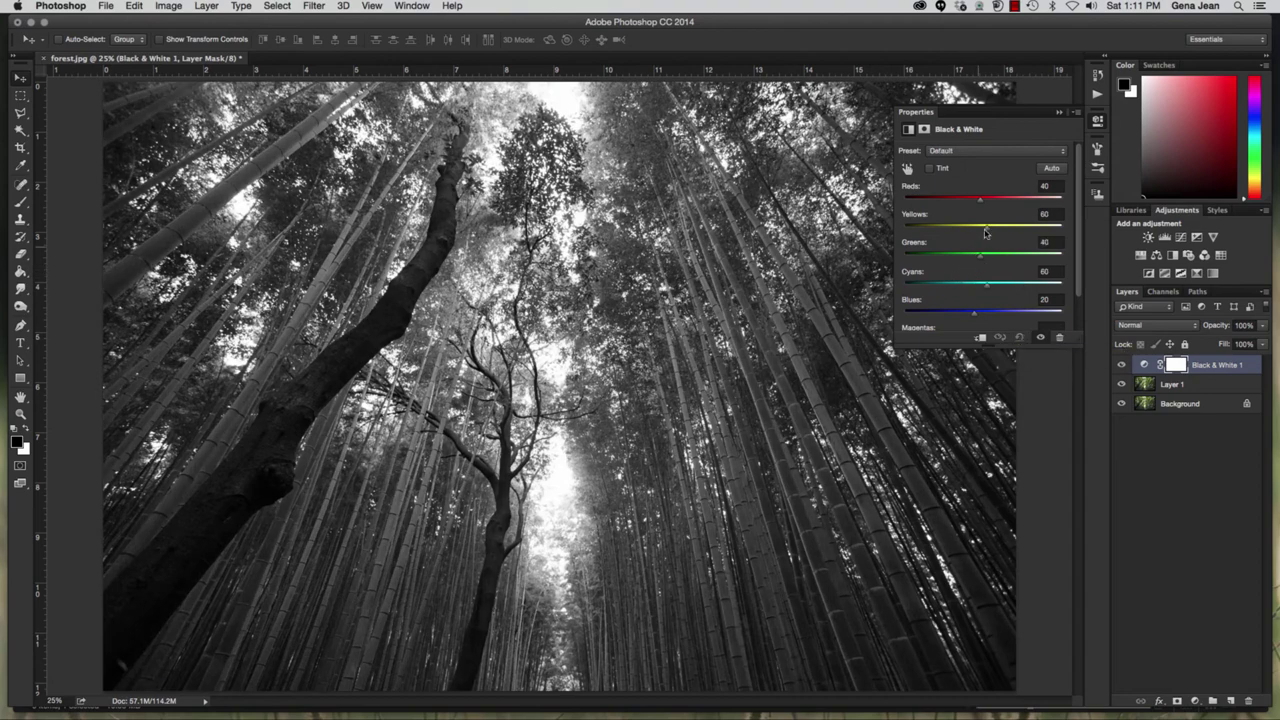
Toggle the visibility of the Black & White 1 adjustment layer to compare with the color photo, and delete the layer.
{"action": "left_click", "coordinate": [1039, 341]}
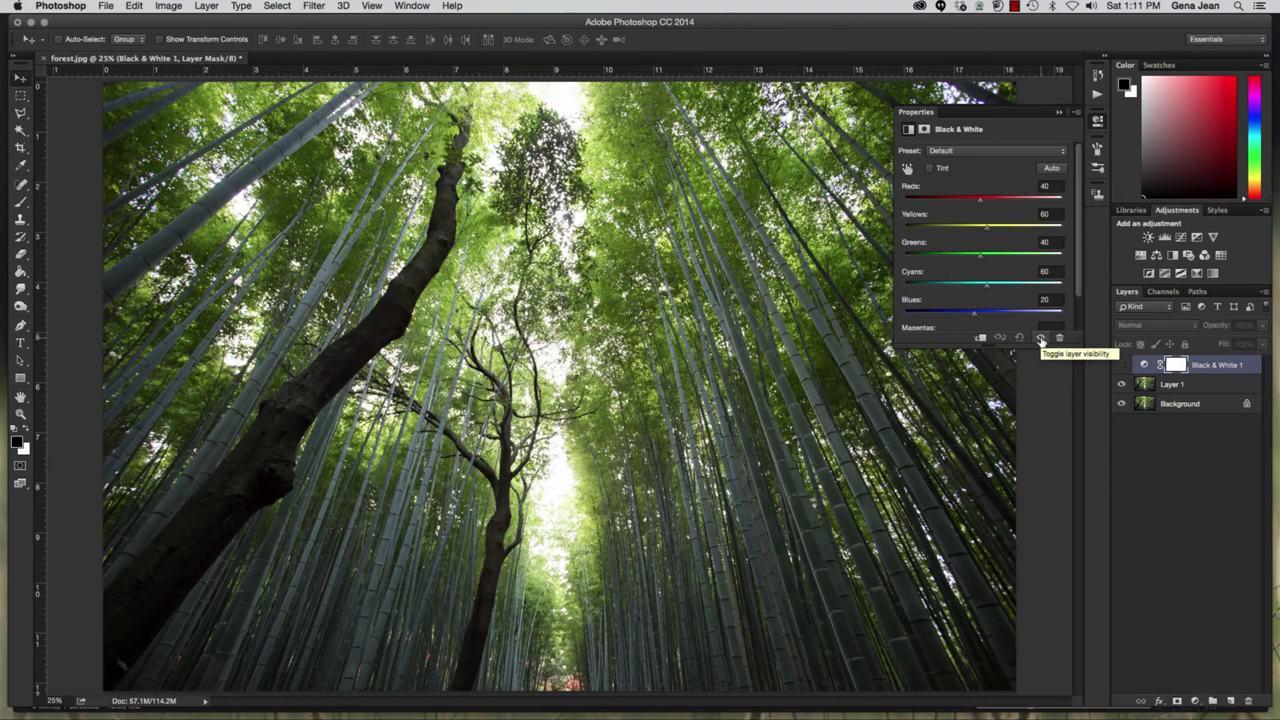
{"action": "left_click", "coordinate": [1040, 341]}
{"action": "left_click", "coordinate": [1040, 340]}
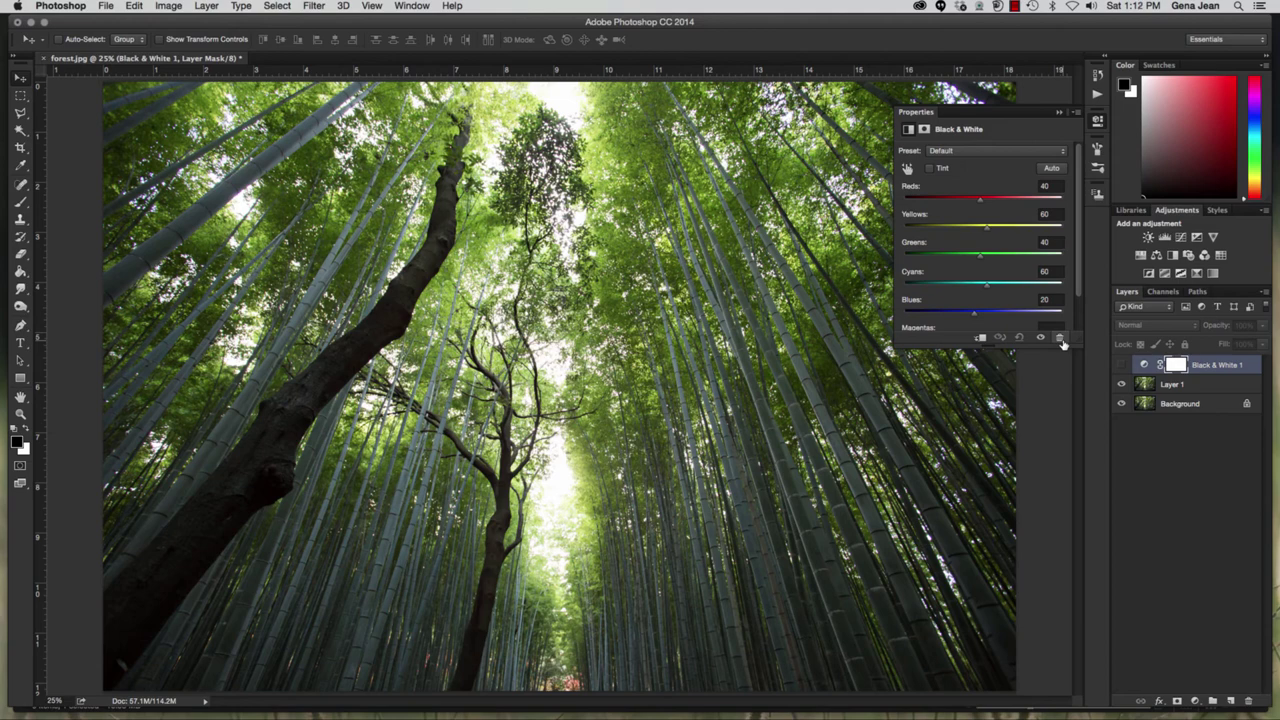
{"action": "left_click", "coordinate": [1060, 338]}
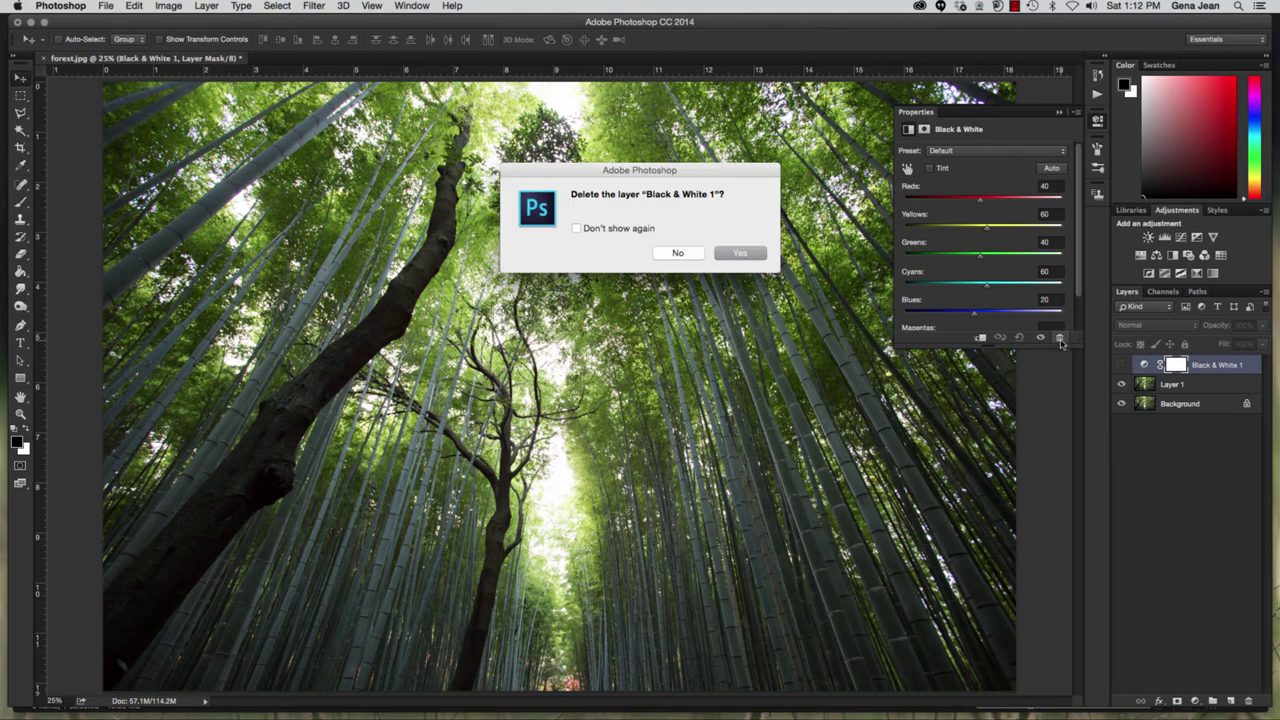
{"action": "left_click", "coordinate": [745, 258]}
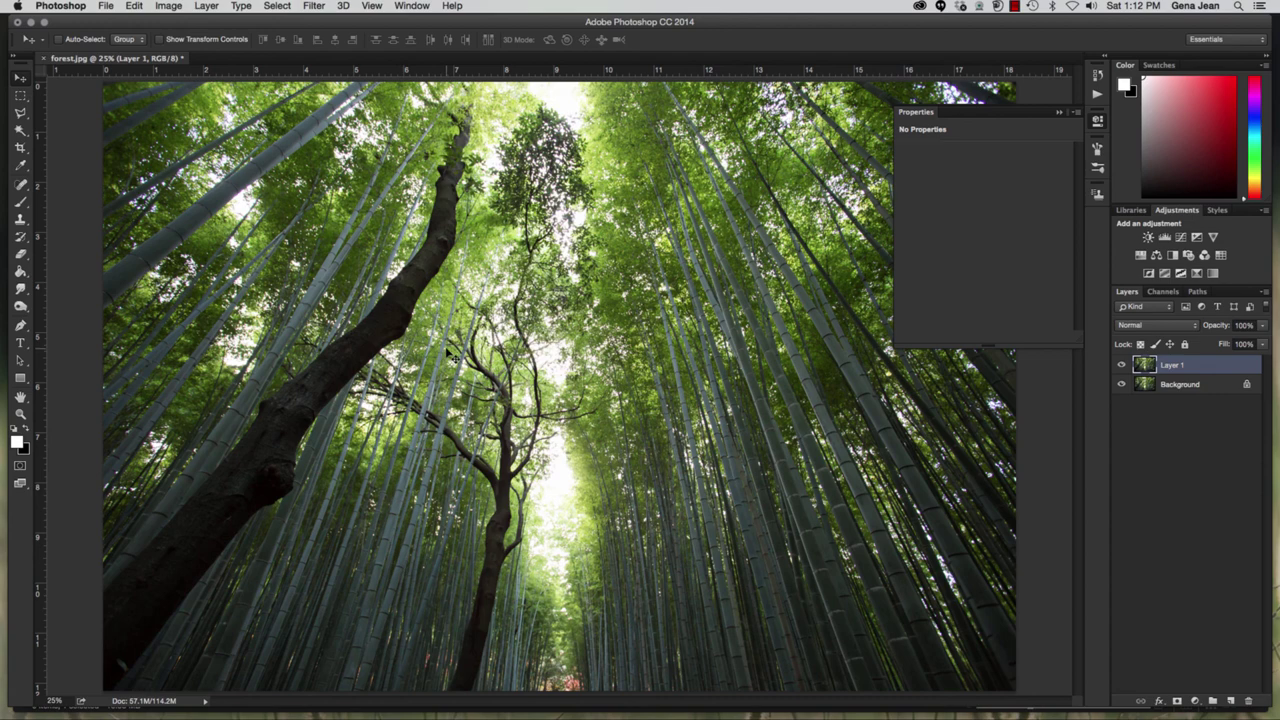
Prepare to save the image as a Photoshop file in the Chapter8 folder, prefixing the name forest.psd with 8A, the surname and an underscore.
{"action": "key", "text": "super+shift+s"}
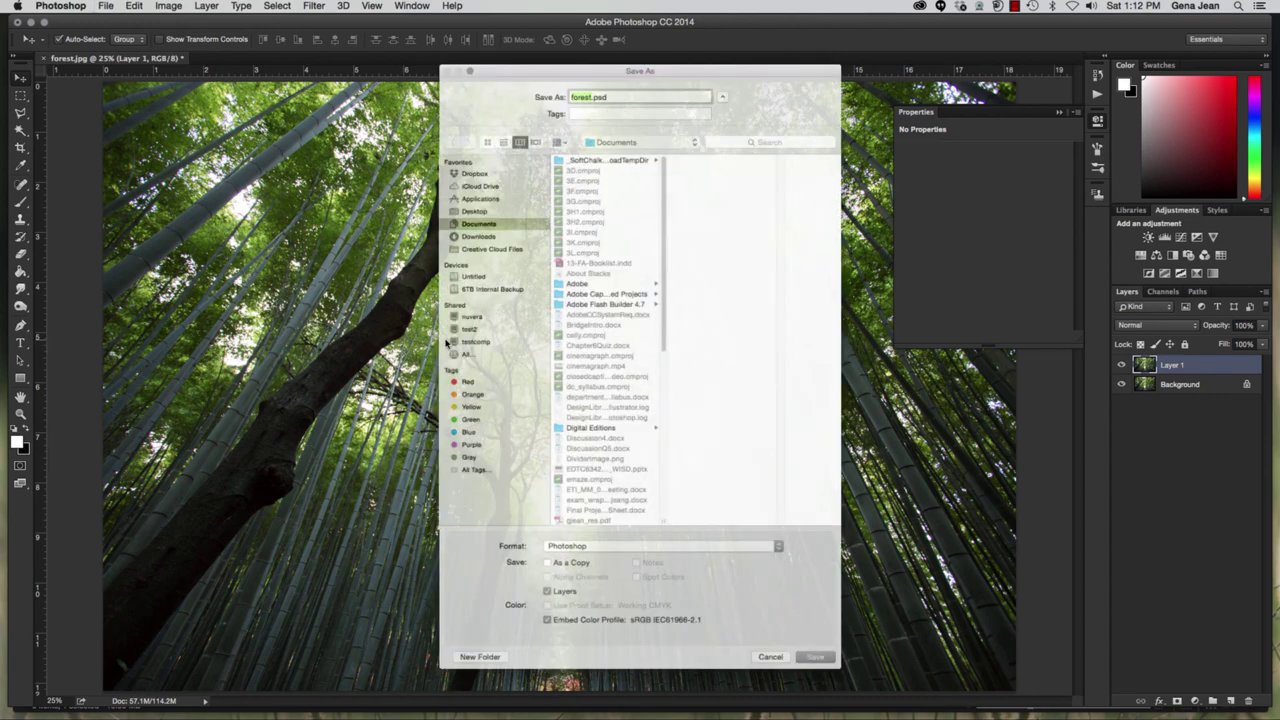
{"action": "type", "text": "B"}
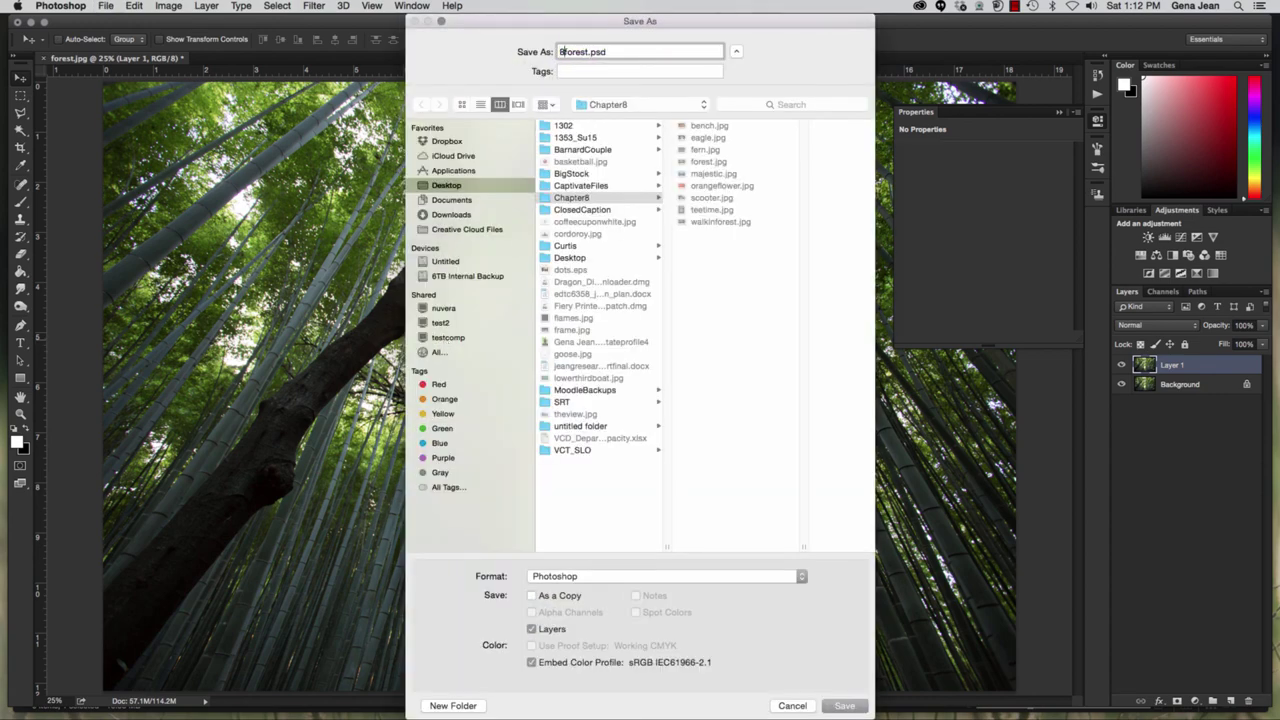
{"action": "type", "text": "AJean_"}
{"action": "left_click", "coordinate": [580, 198]}
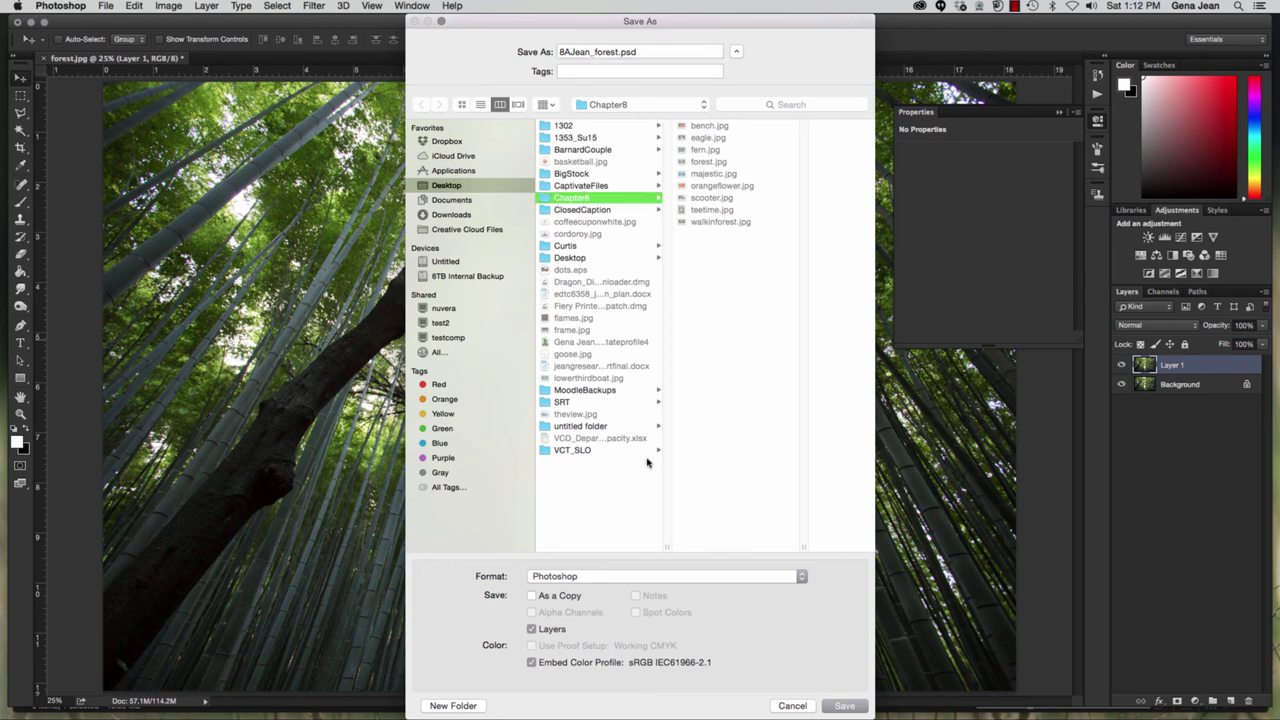